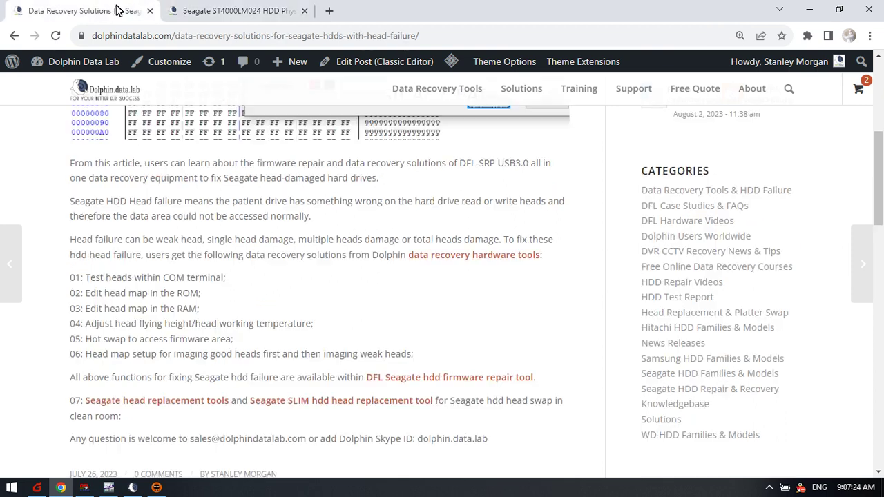
- Review the COM terminal head test entry in the head failure article and the FAIL Servo messages in the ST4000LM024 case article
left_click_drag(225, 277, 72, 272)
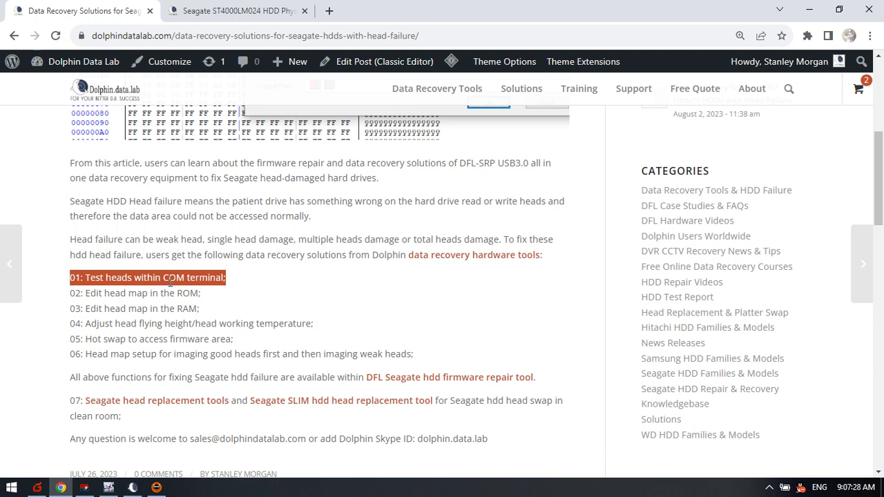
left_click(245, 10)
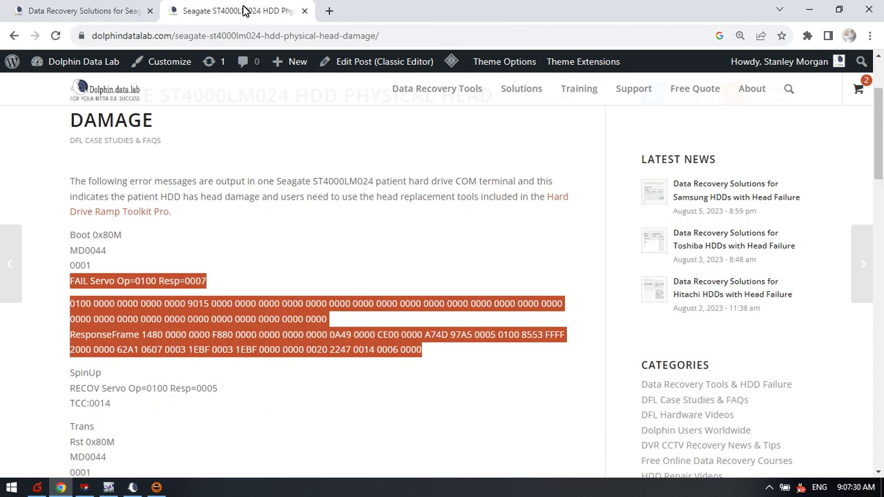
left_click(217, 307)
left_click_drag(72, 280, 452, 345)
left_click(476, 353)
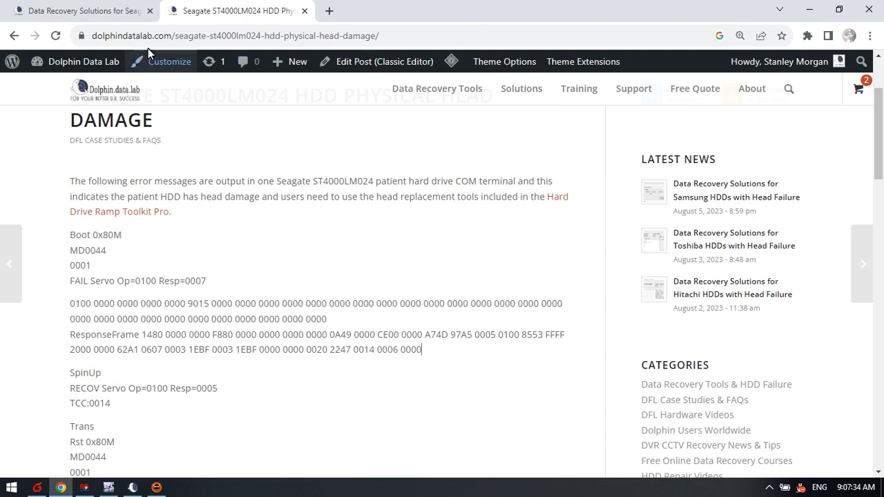
- Switch to DFL-ST, review the /7X head resistance test in the COM terminal, and put the drive into ESLIP mode
left_click(134, 424)
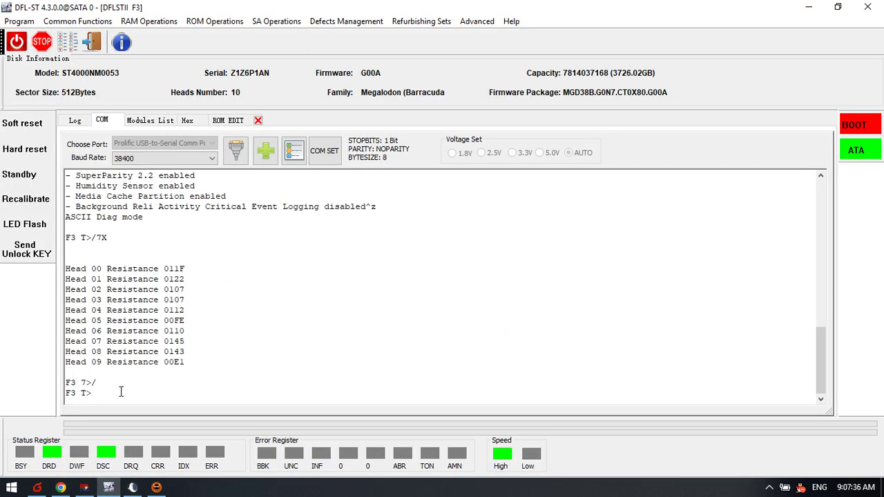
left_click_drag(120, 238, 100, 240)
key("ctrl+c")
left_click(235, 301)
left_click(209, 391)
key("ctrl+t")
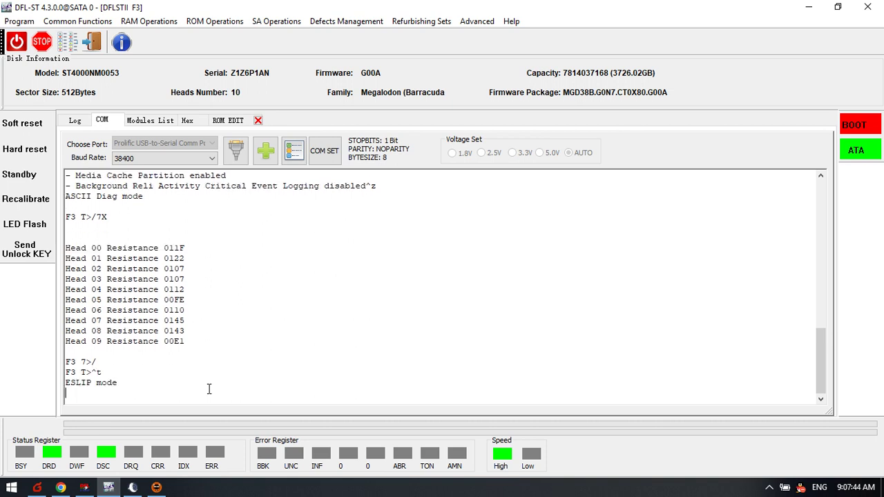
left_click(216, 372)
- Examine the drive's physical head map in RAM and close it without changes
left_click(160, 25)
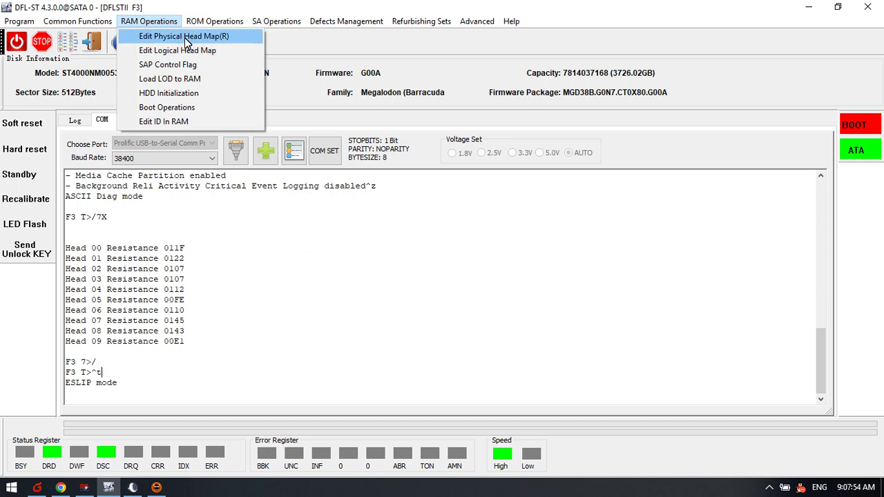
left_click(178, 38)
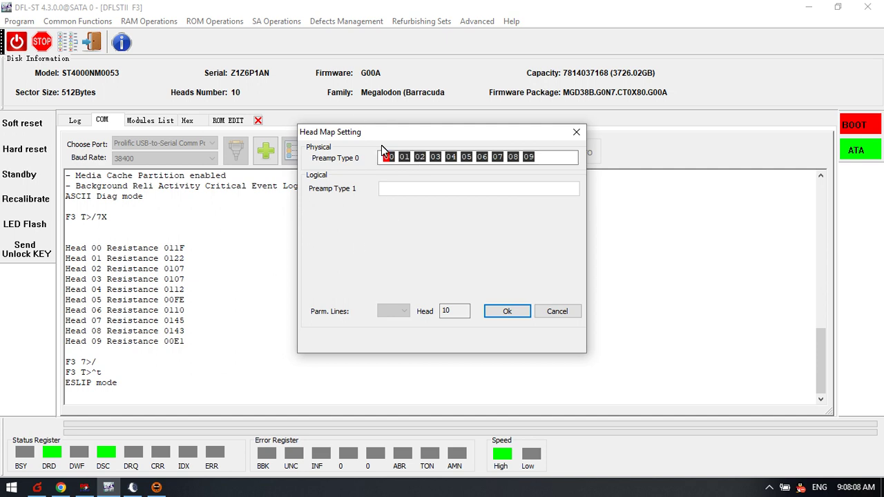
left_click_drag(387, 134, 358, 159)
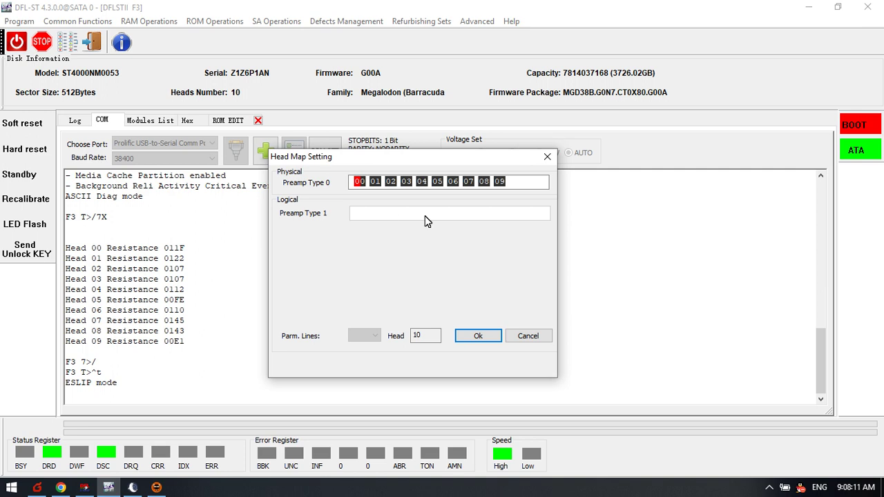
left_click(526, 336)
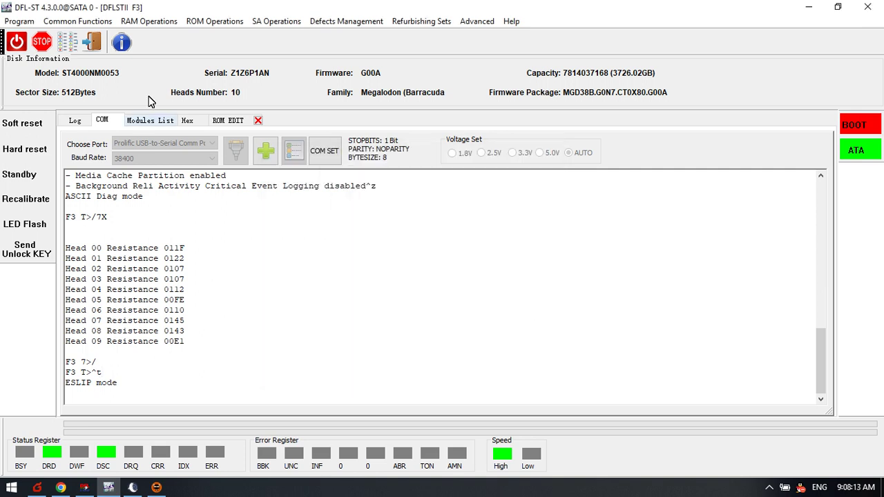
- Open the ROM editor
left_click(209, 22)
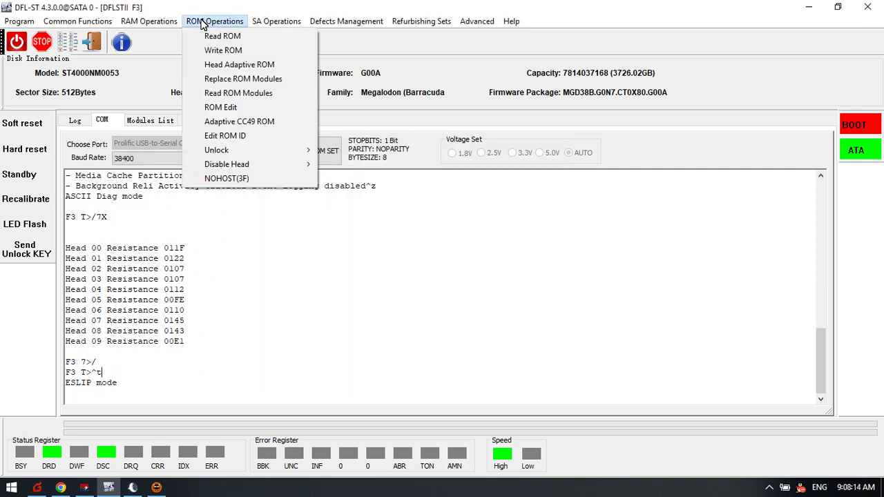
left_click(230, 108)
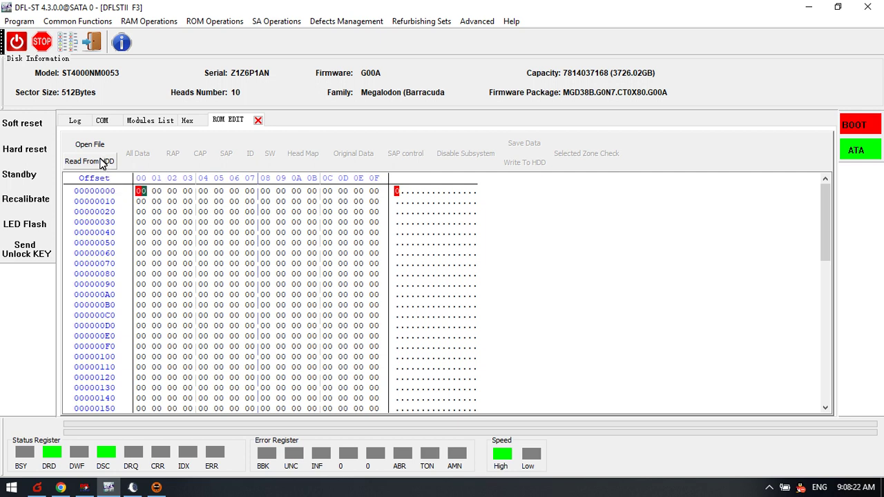
left_click(90, 144)
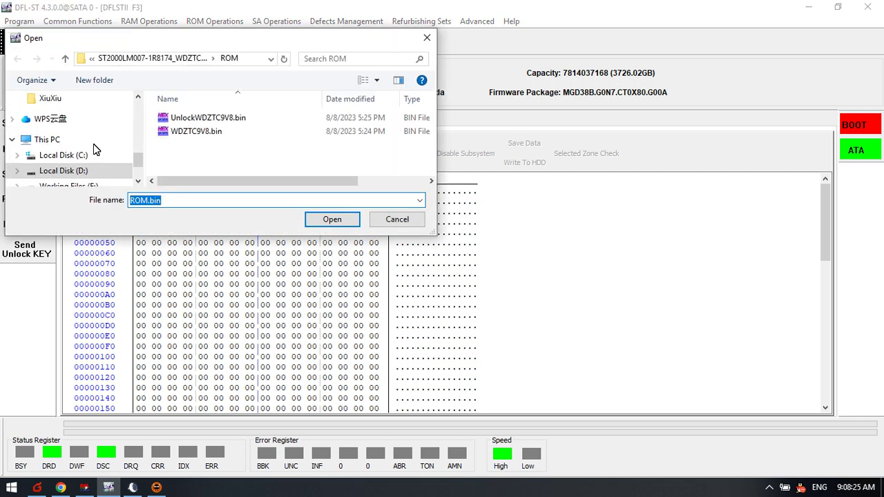
left_click_drag(408, 34, 450, 138)
left_click(470, 141)
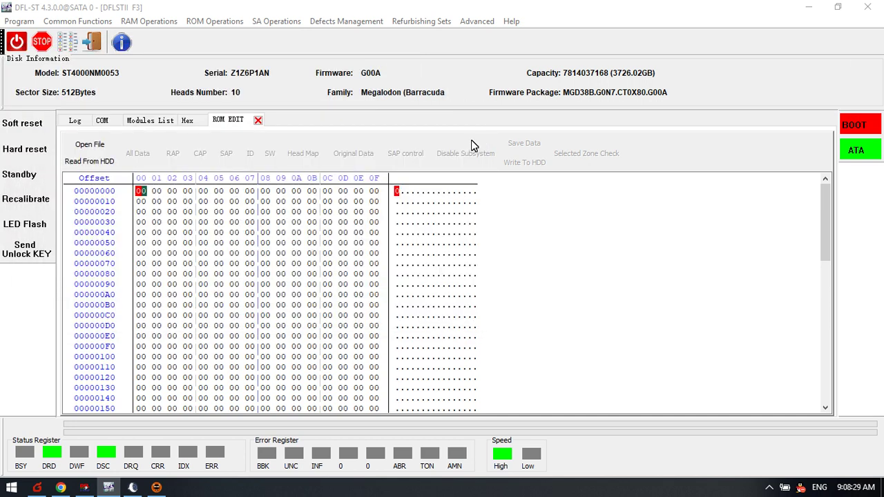
- Read the ROM from the drive into the editor by COM, without short, at a baud rate of 460800
left_click(97, 163)
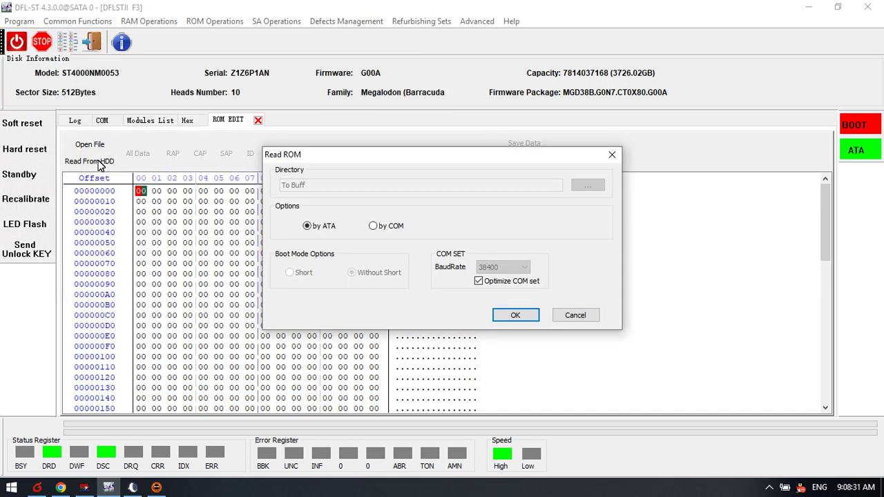
left_click(397, 230)
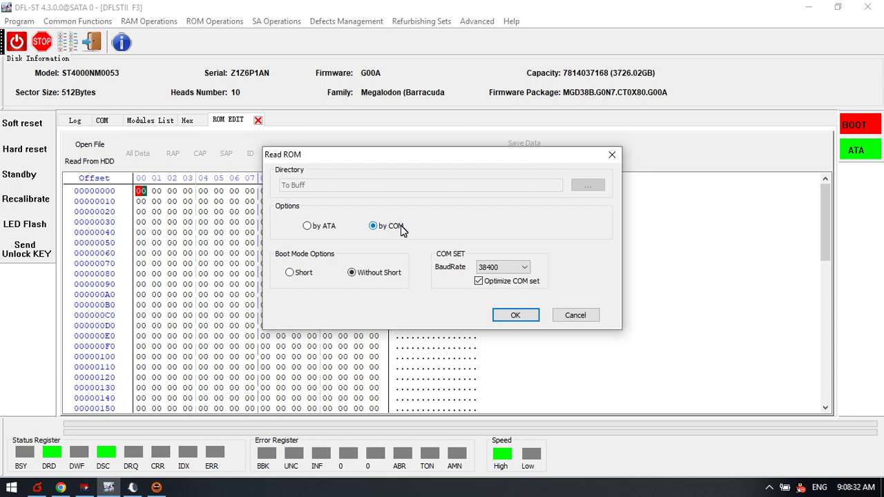
left_click(523, 268)
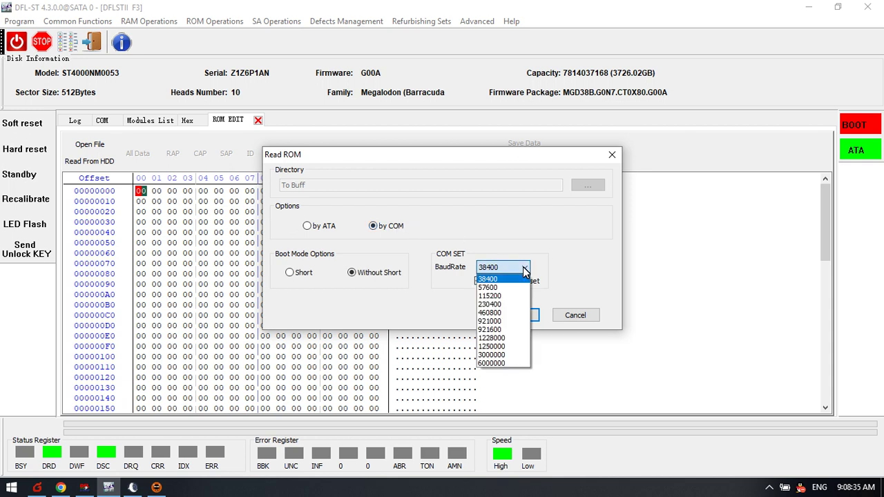
left_click(493, 313)
left_click(515, 315)
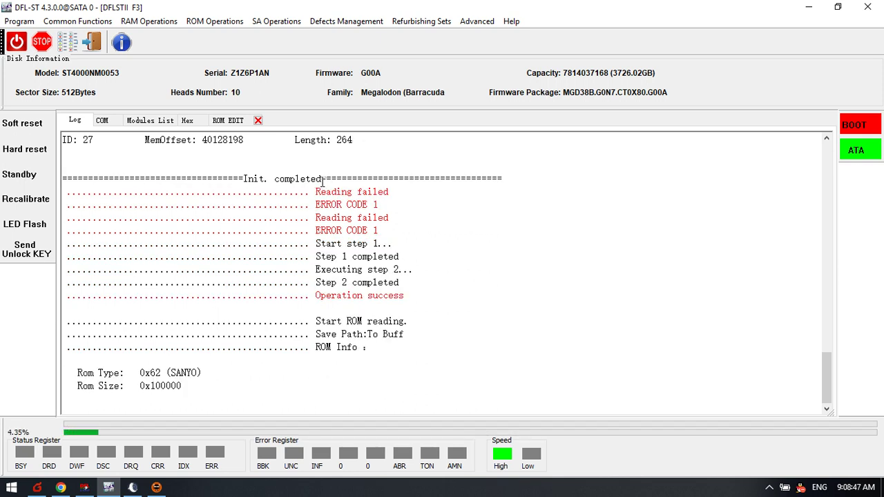
left_click(235, 122)
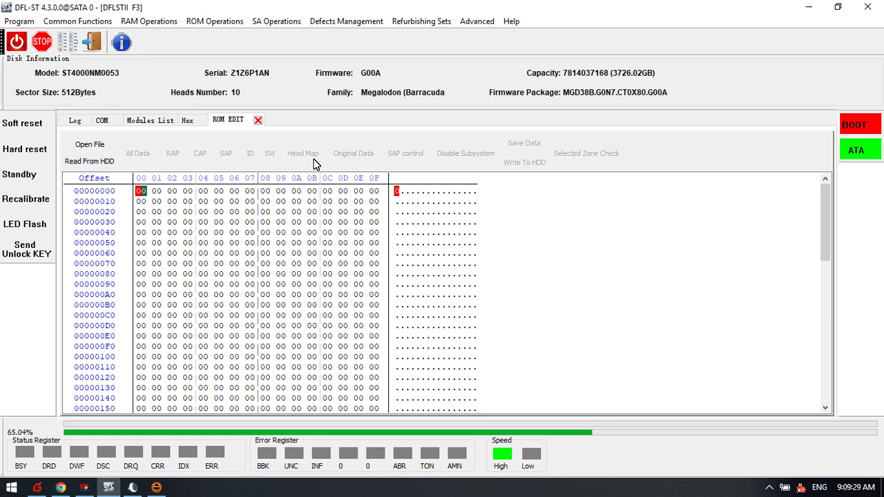
left_click(103, 122)
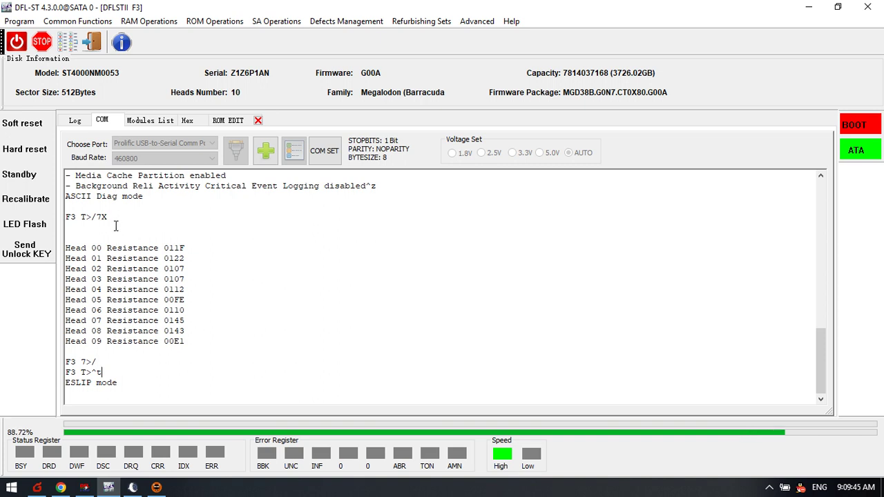
- Switch to the browser and examine the servo failure messages and introduction of the ST4000LM024 physical head damage article
left_click(61, 488)
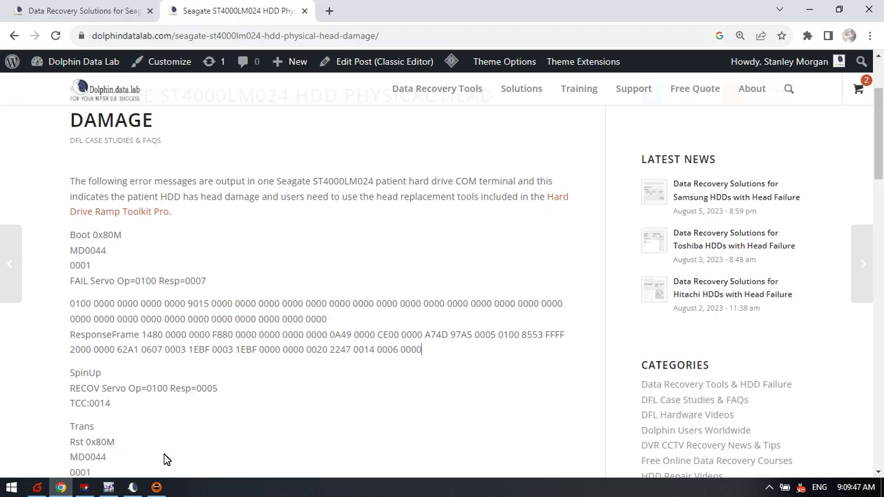
scroll(183, 316, "down", 2)
left_click_drag(74, 151, 363, 303)
left_click(347, 243)
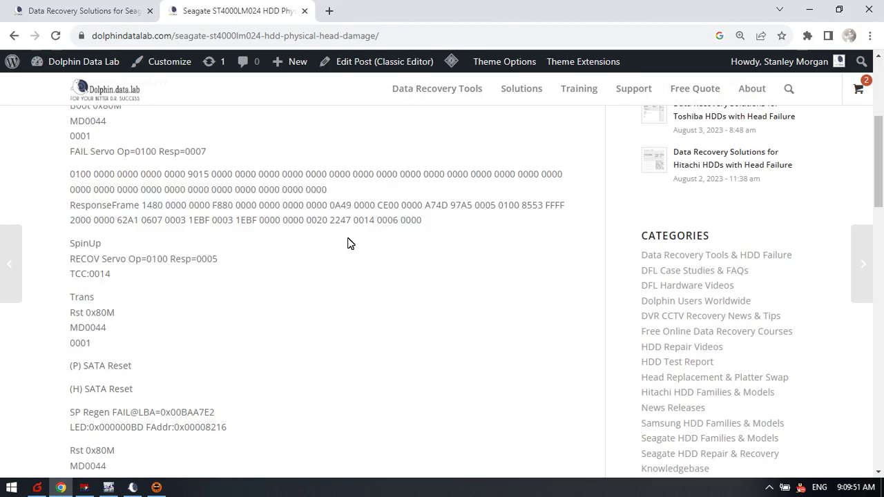
scroll(348, 243, "up", 4)
mouse_move(156, 488)
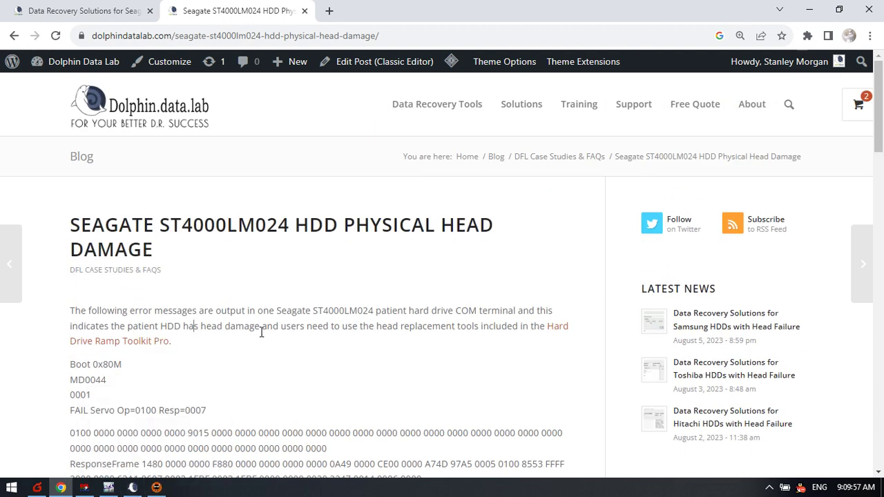
- Switch to DFL-ST, try changing physical head 00 to 01 in the loaded ROM's head map, and discard the edit
left_click(112, 488)
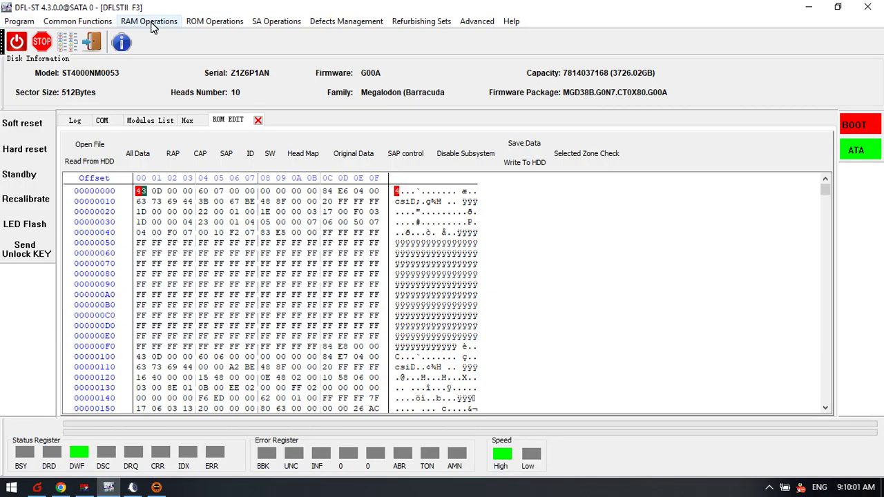
left_click(149, 21)
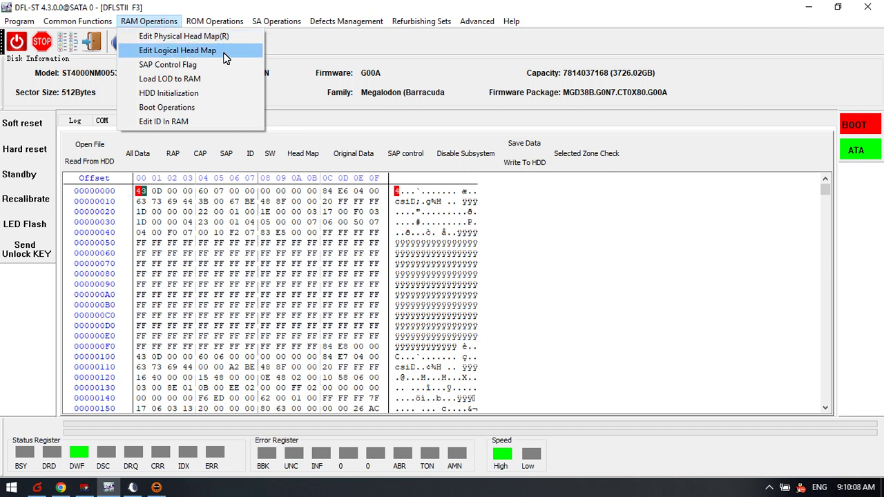
left_click(300, 69)
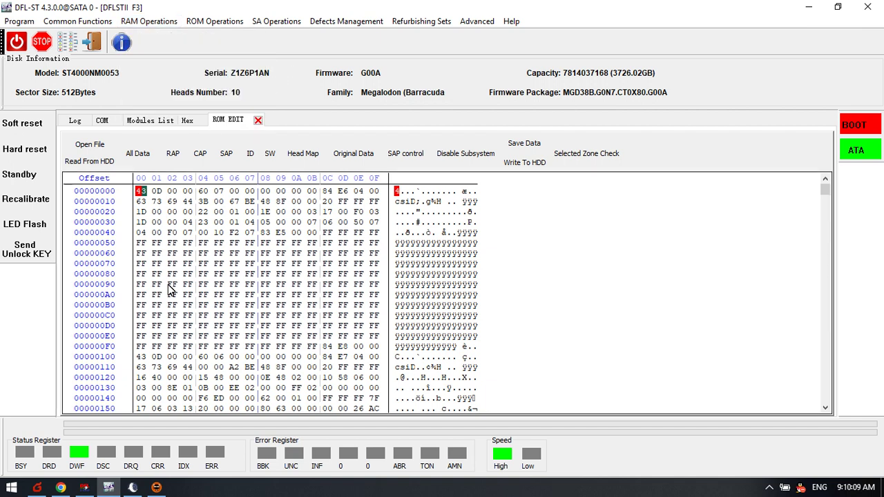
left_click(315, 160)
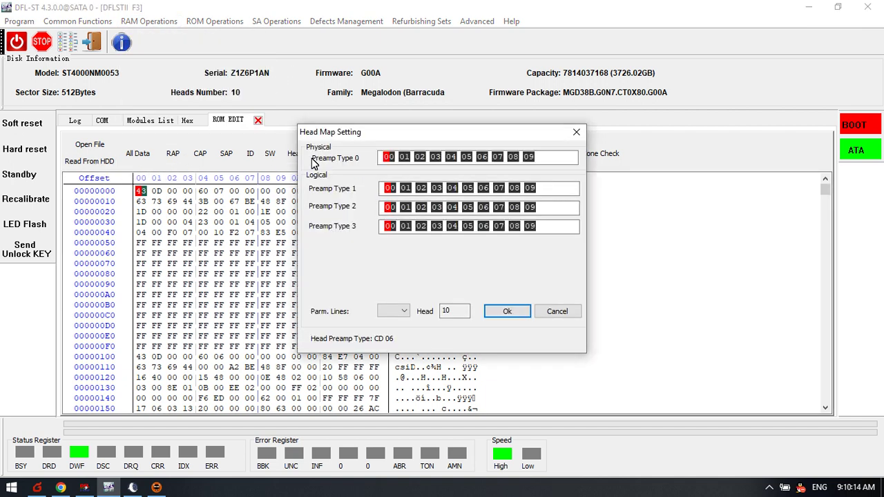
left_click_drag(435, 132, 373, 156)
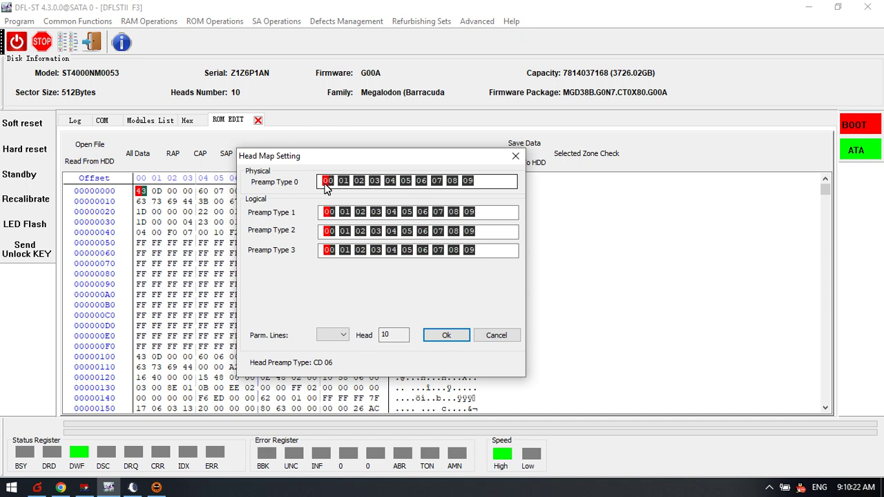
type("01")
left_click(497, 335)
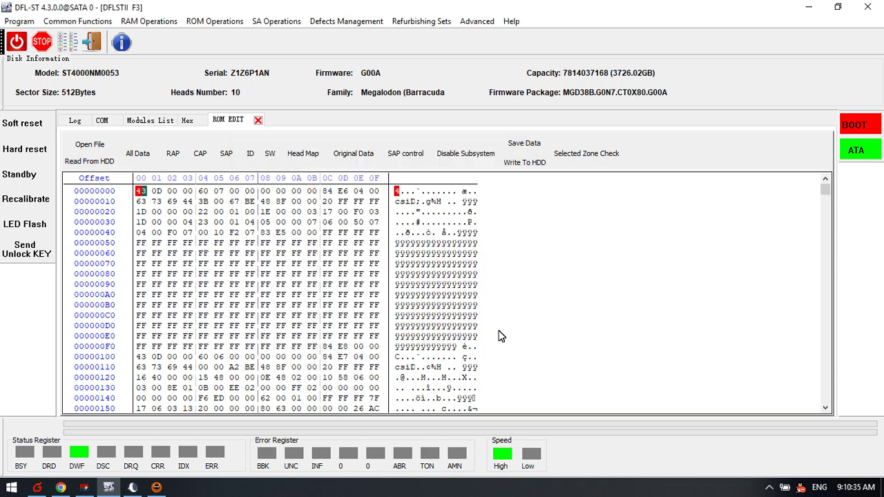
left_click(212, 23)
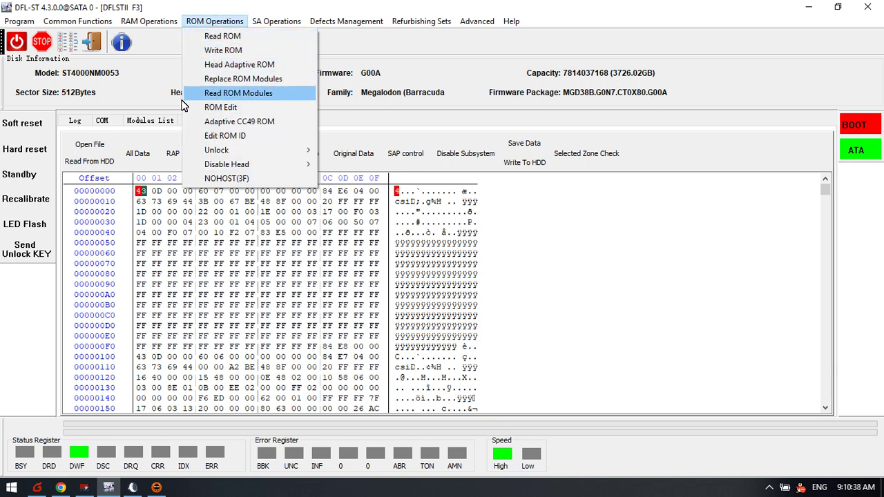
left_click(215, 107)
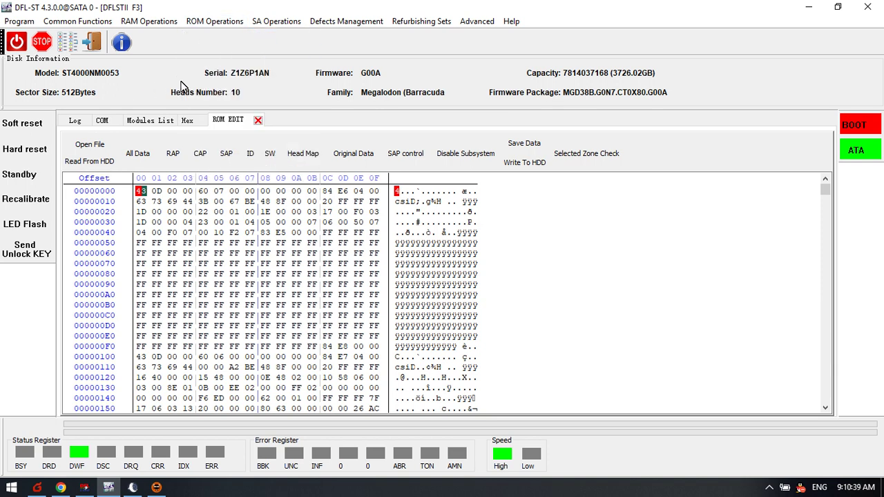
- Power cycle the drive while monitoring its COM terminal and send the unlock key at the Tech Unlock Handshake
left_click(102, 120)
left_click(18, 44)
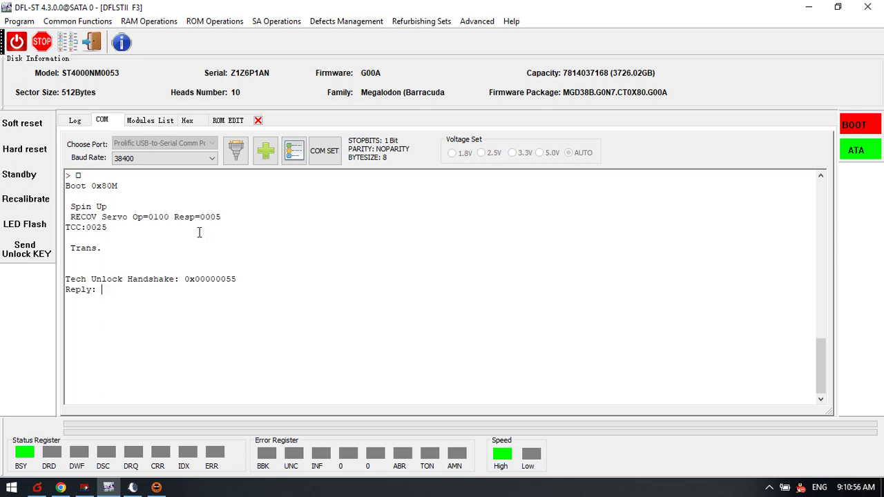
left_click(26, 257)
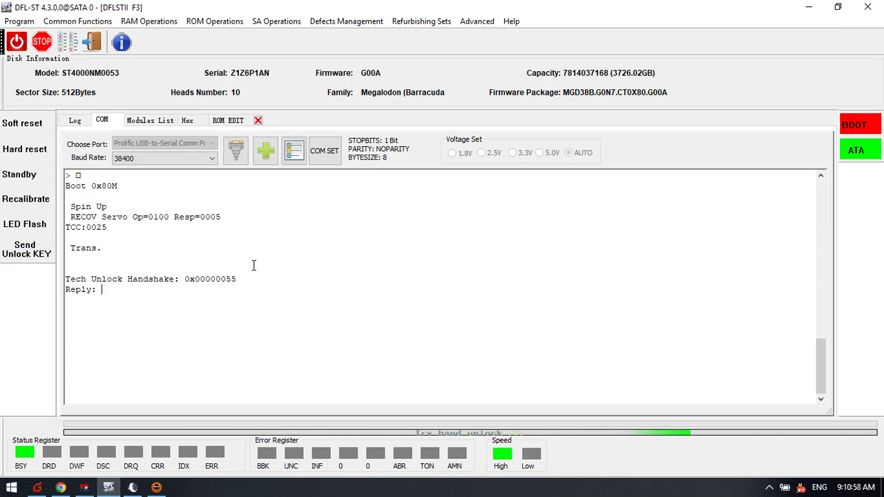
left_click(33, 254)
- Put the drive's COM terminal into ASCII diagnostic mode and switch it to ESLIP mode
left_click(147, 344)
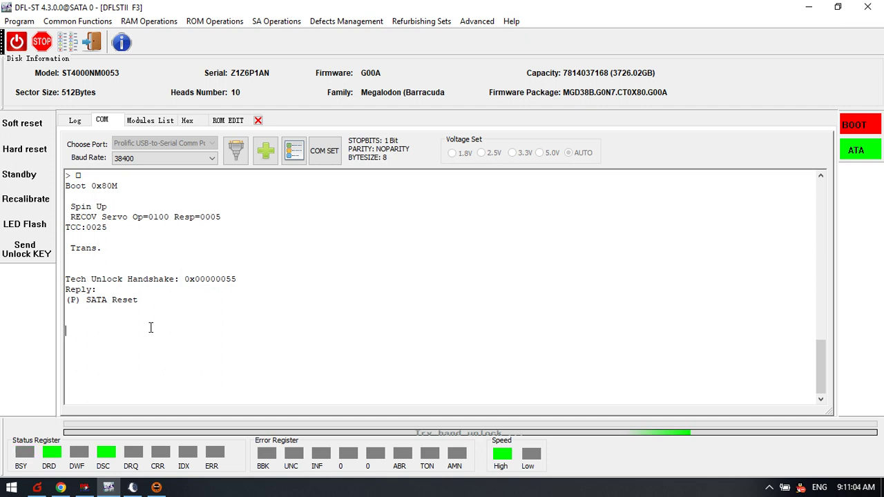
key("ctrl+z")
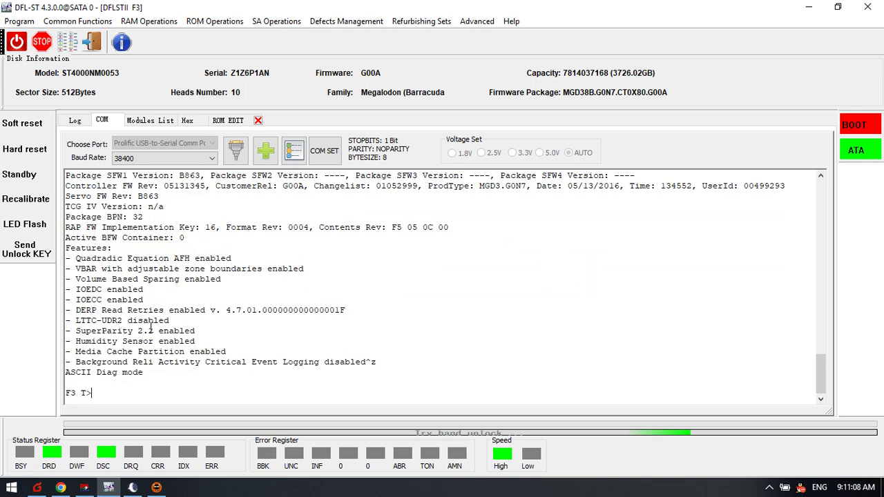
key("ctrl+t")
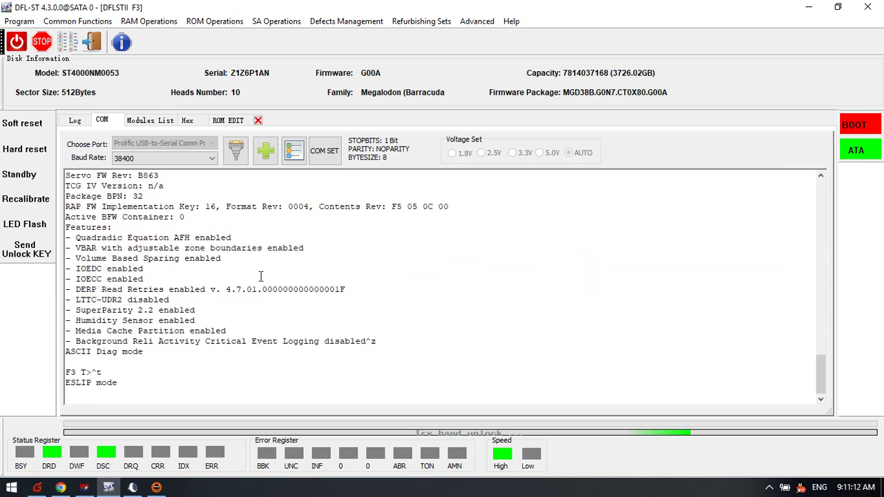
- Switch to the browser and review the head failure solutions article's entries on editing the RAM head map and adjusting head flying height/working temperature
left_click(61, 487)
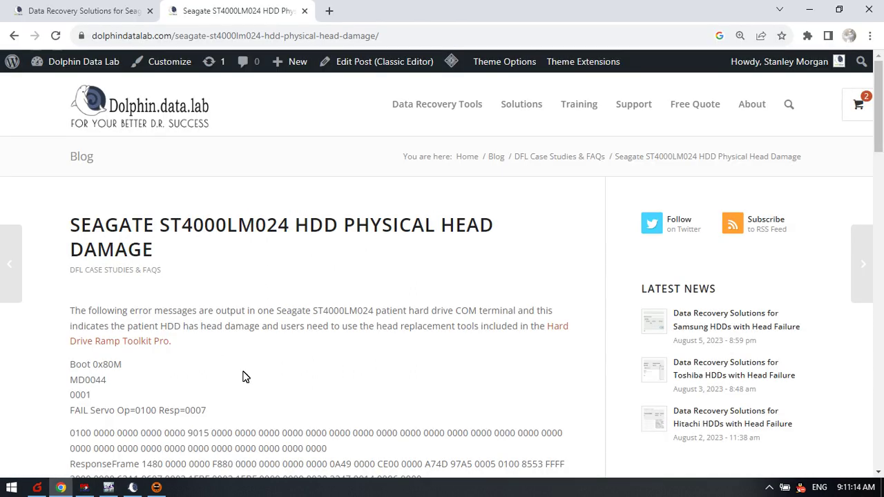
scroll(242, 377, "down", 4)
left_click(88, 11)
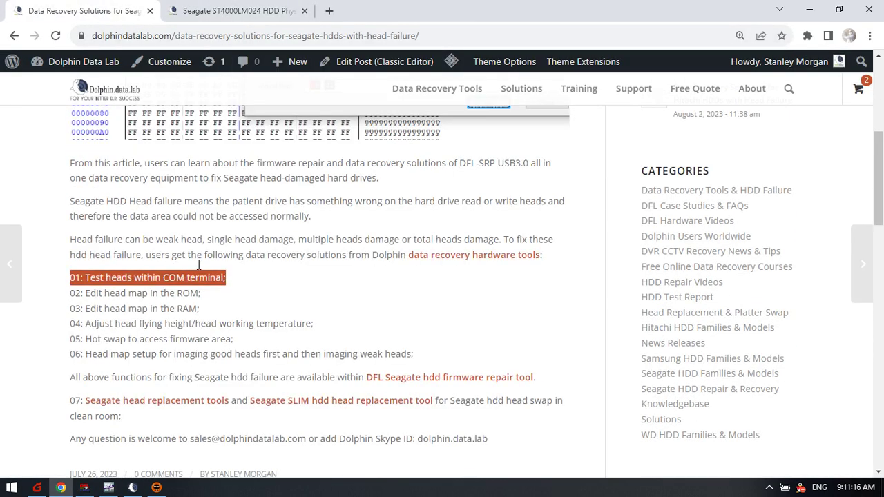
left_click(192, 309)
left_click_drag(215, 299, 148, 308)
left_click(145, 322)
left_click_drag(72, 324, 311, 324)
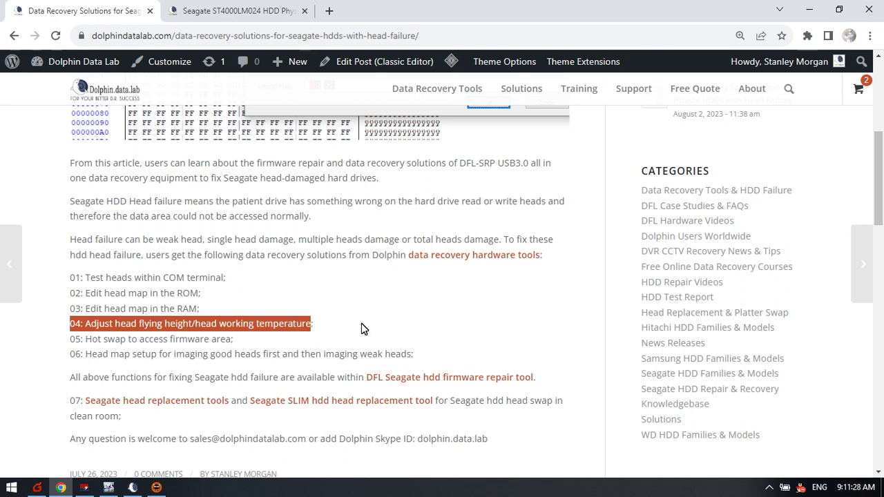
left_click(330, 324)
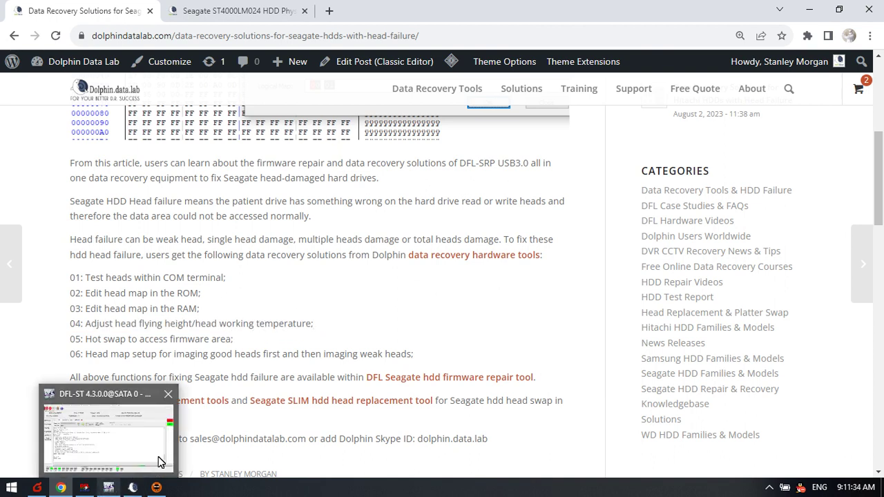
- Switch to DFL-ST and try to obtain the drive's adaptive temperature parameters for the .12 family, including a repeat attempt
left_click(115, 489)
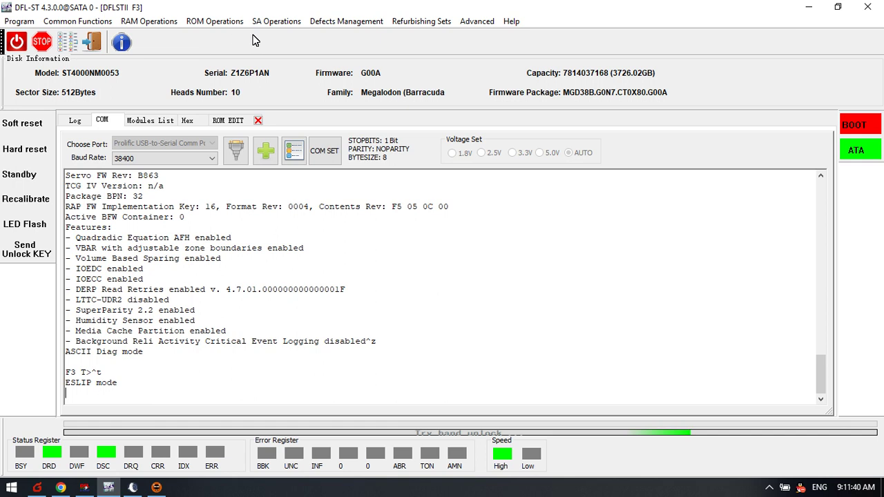
left_click(476, 26)
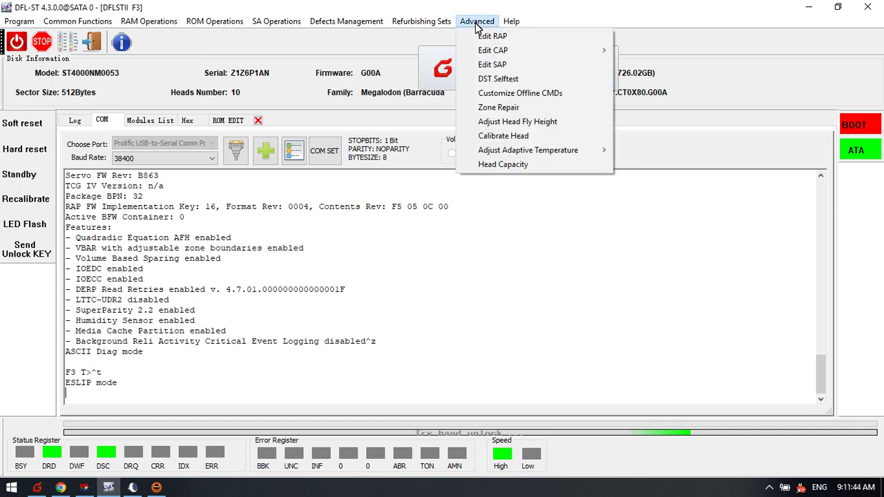
mouse_move(507, 155)
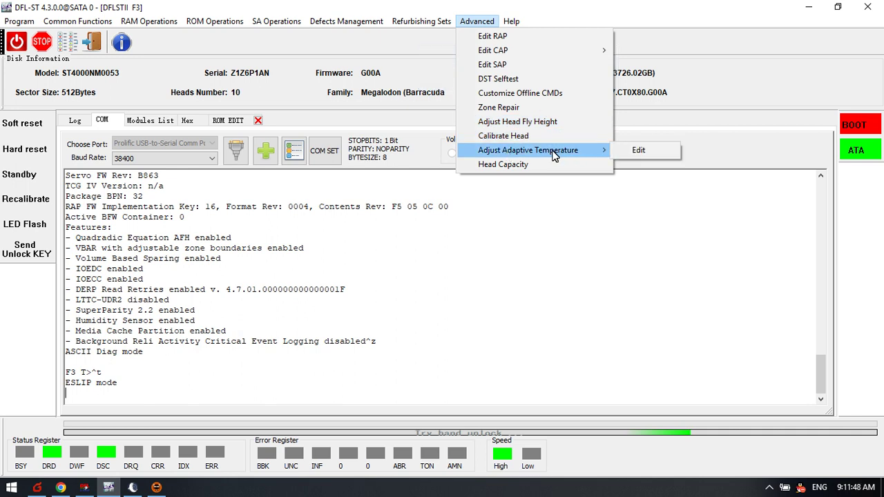
left_click(638, 150)
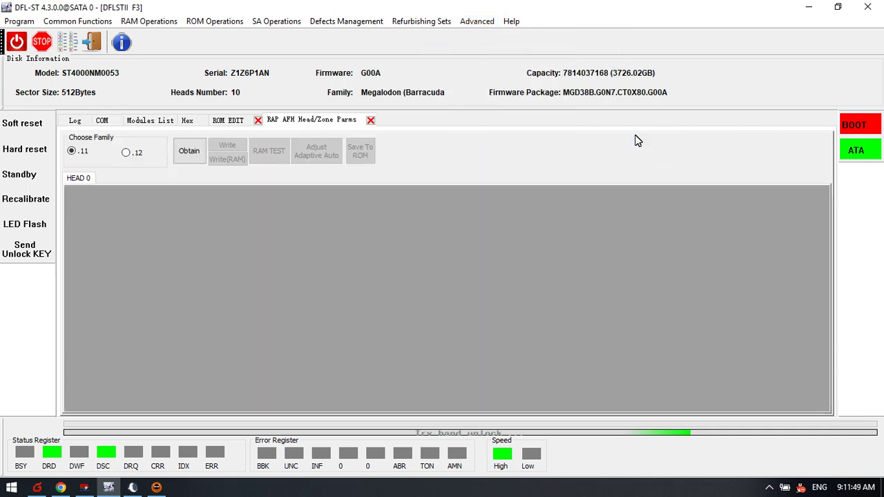
left_click(127, 152)
left_click(190, 152)
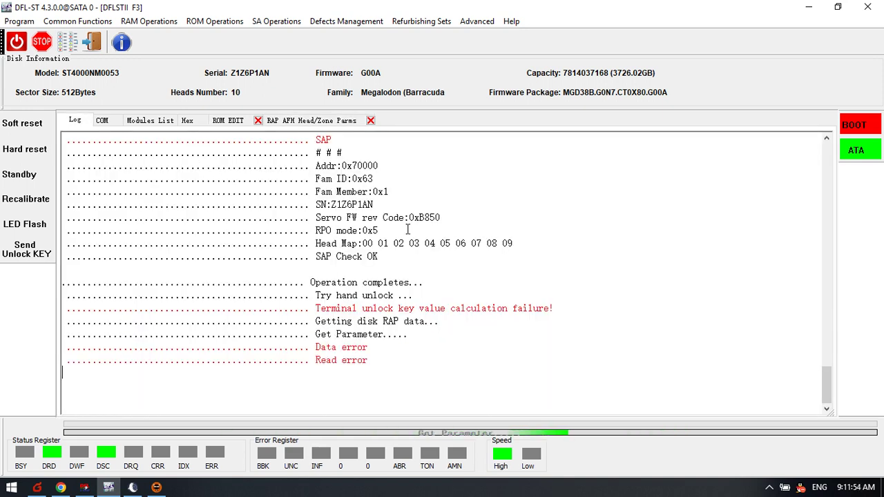
left_click(289, 125)
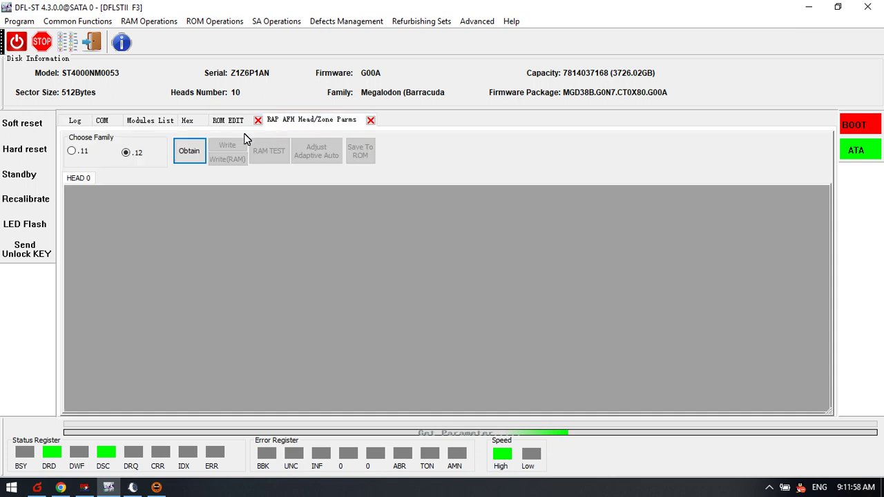
left_click(183, 152)
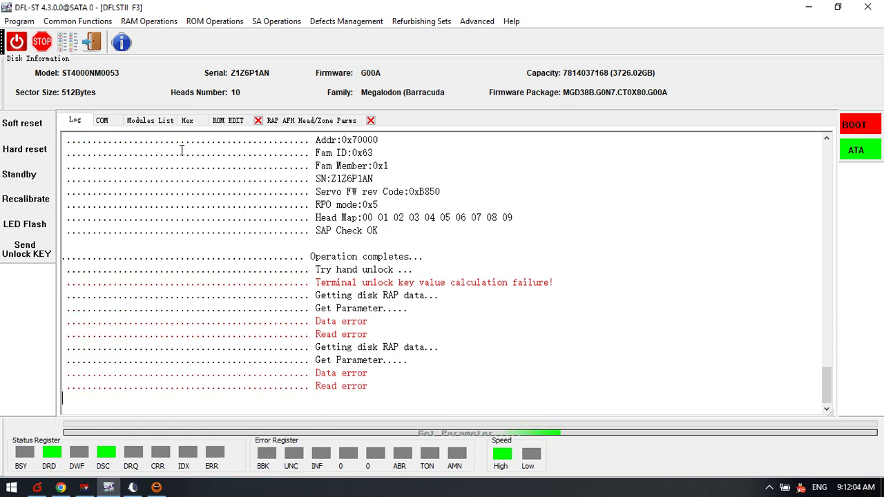
- Return the COM terminal to ASCII diagnostic mode and try again to obtain the RAP AFH head/zone parameters
left_click(111, 121)
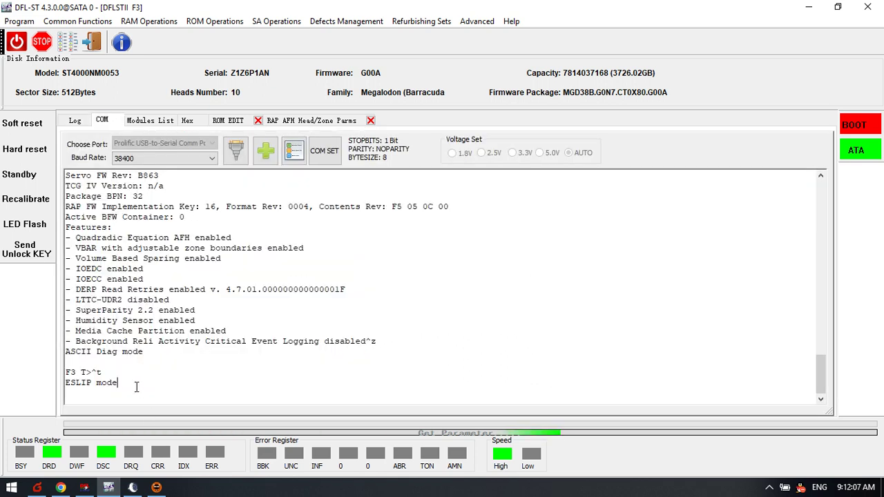
key("ctrl+z")
key("ctrl+z")
key("ctrl+z")
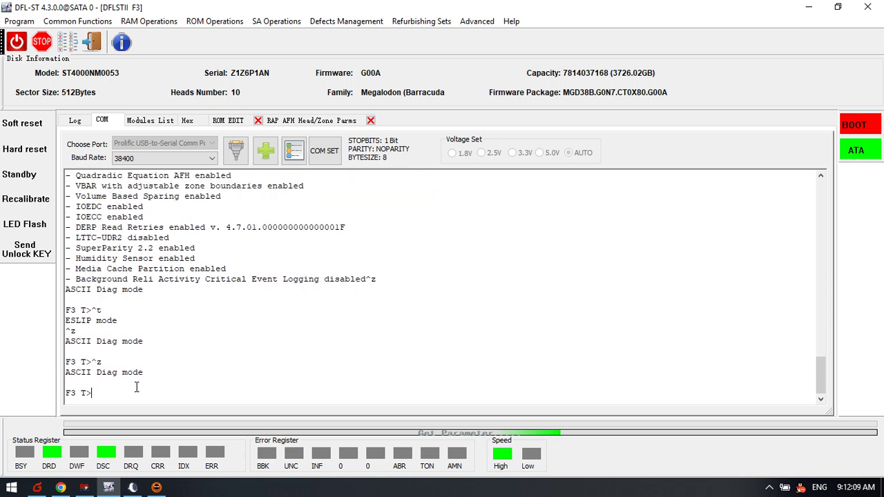
key("ctrl+z")
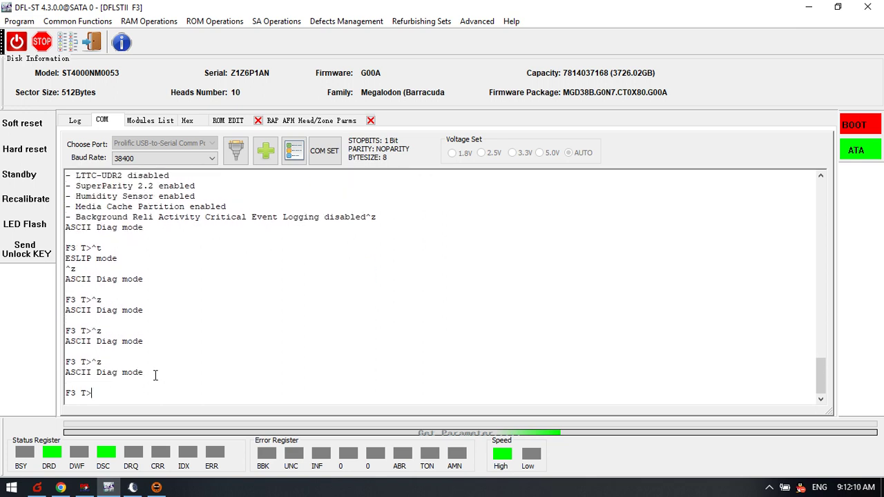
left_click(314, 121)
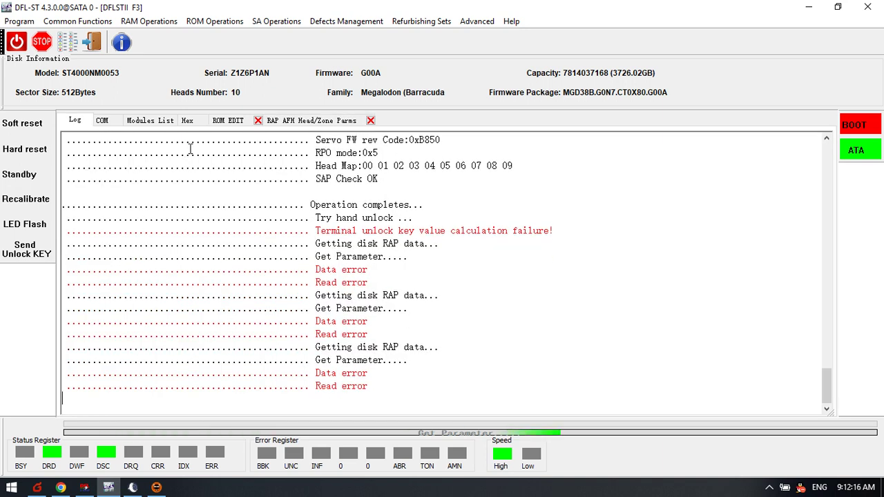
left_click(329, 121)
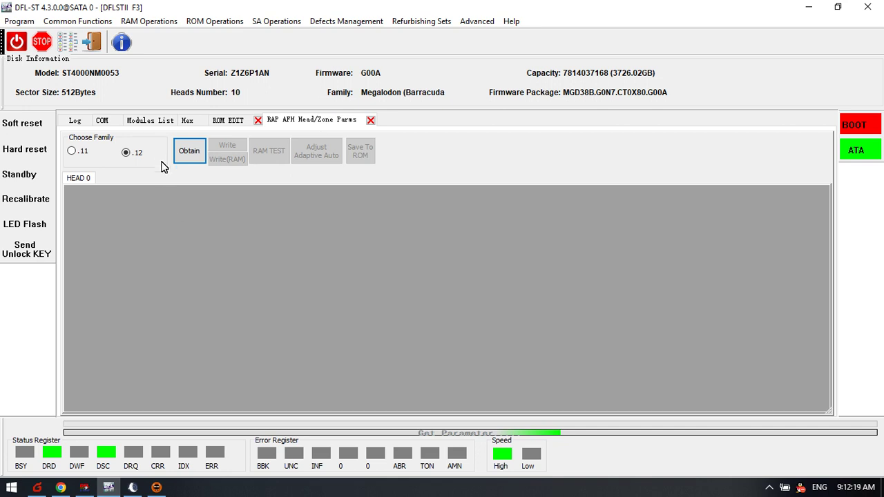
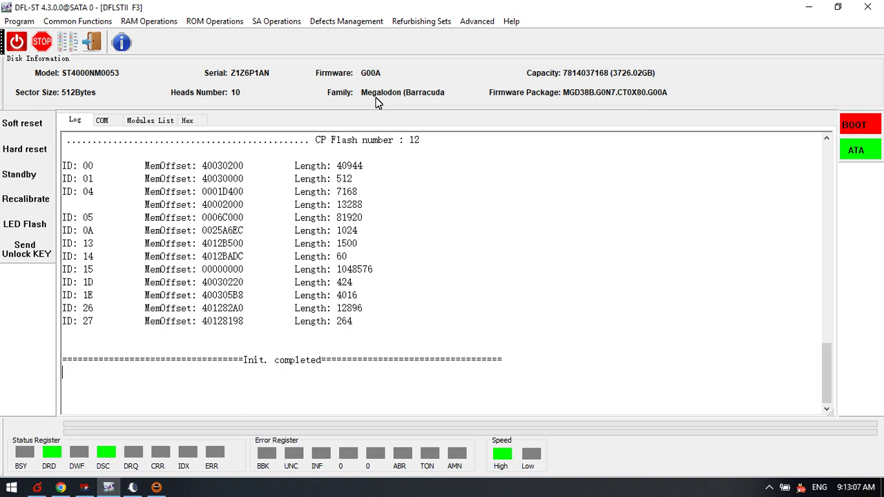
- Put the restarted session's COM terminal into ASCII diagnostic mode and output the drive's firmware and feature information
left_click(102, 120)
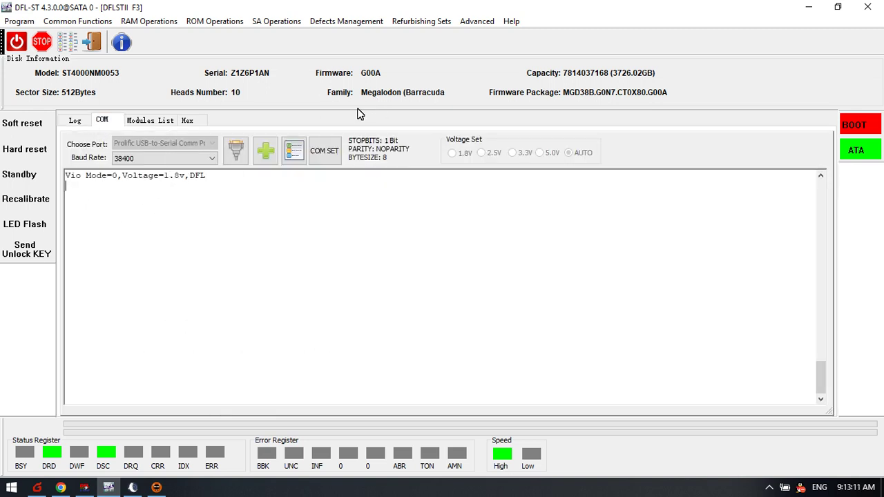
key("ctrl+z")
key("ctrl+z")
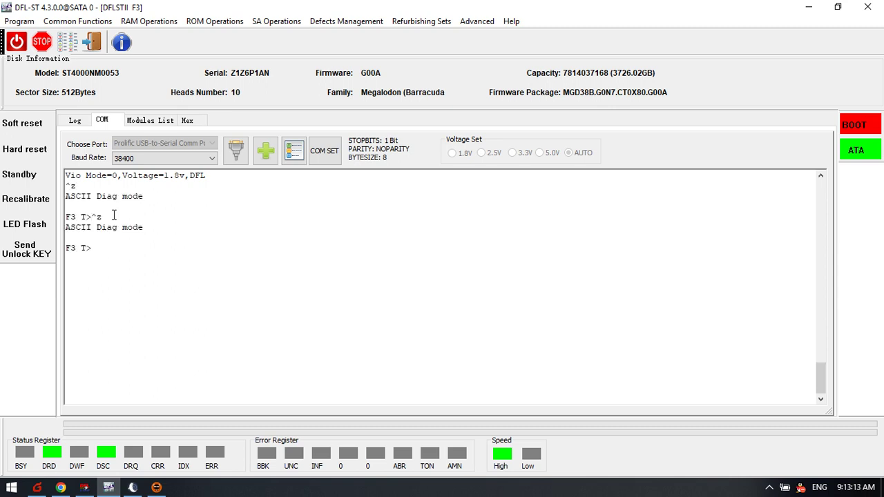
key("ctrl+l")
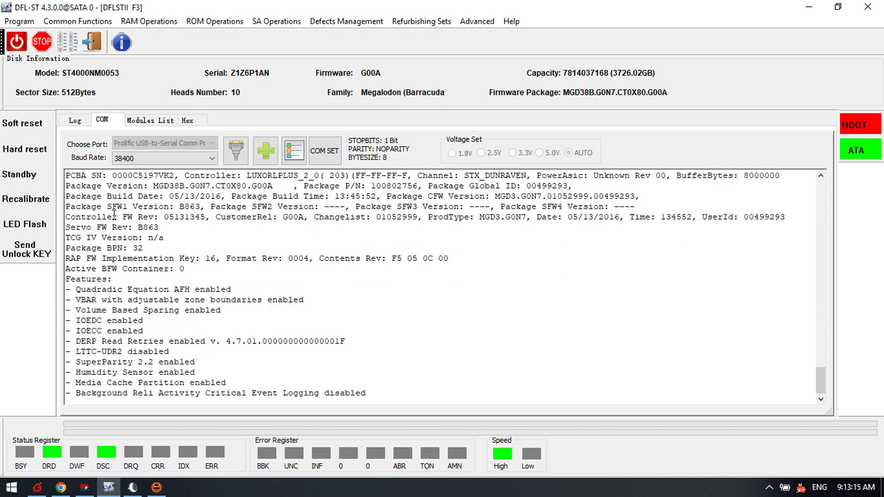
key("ctrl+z")
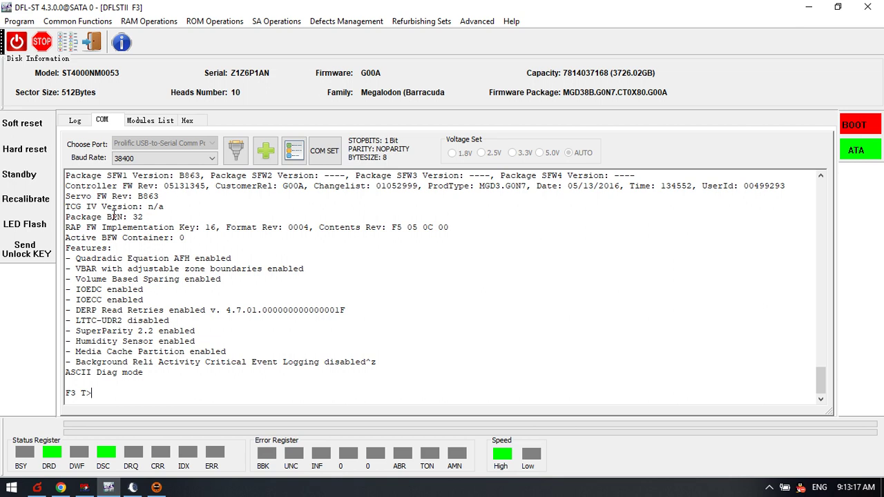
- Try the /7X head resistance test in the COM terminal, then return through ASCII diagnostic mode to ESLIP mode
type("/7X")
key("Return")
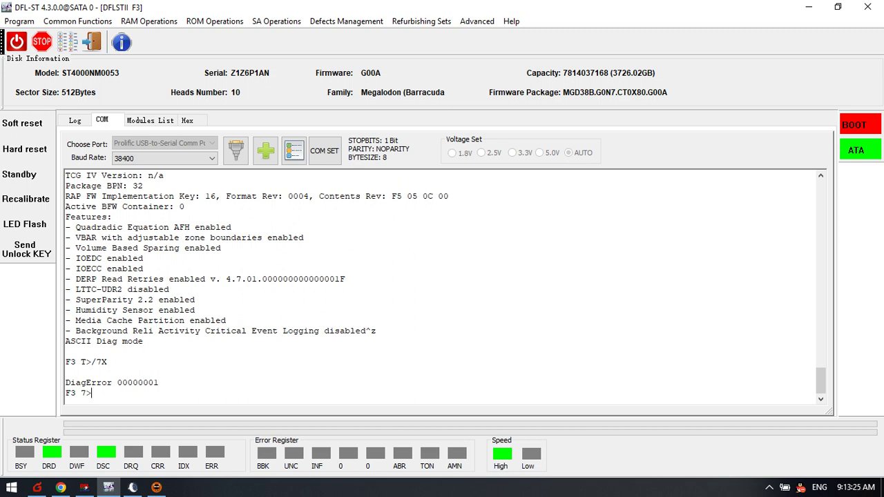
key("ctrl+z")
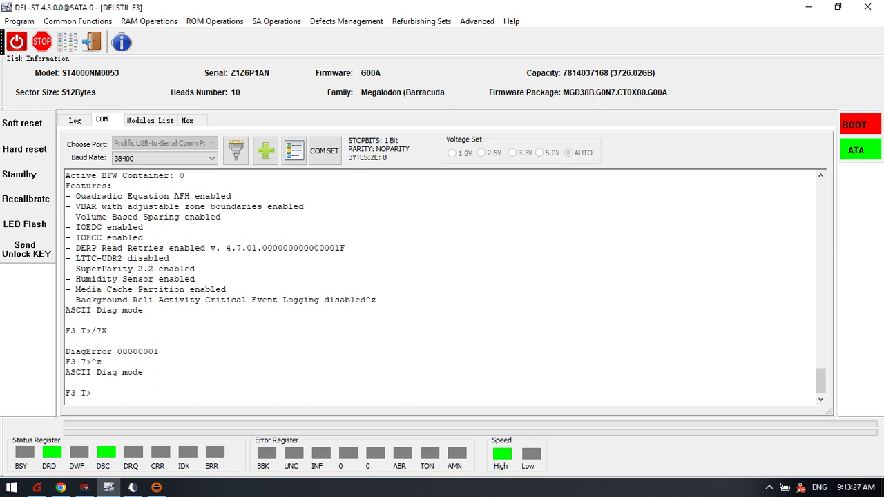
key("ctrl+t")
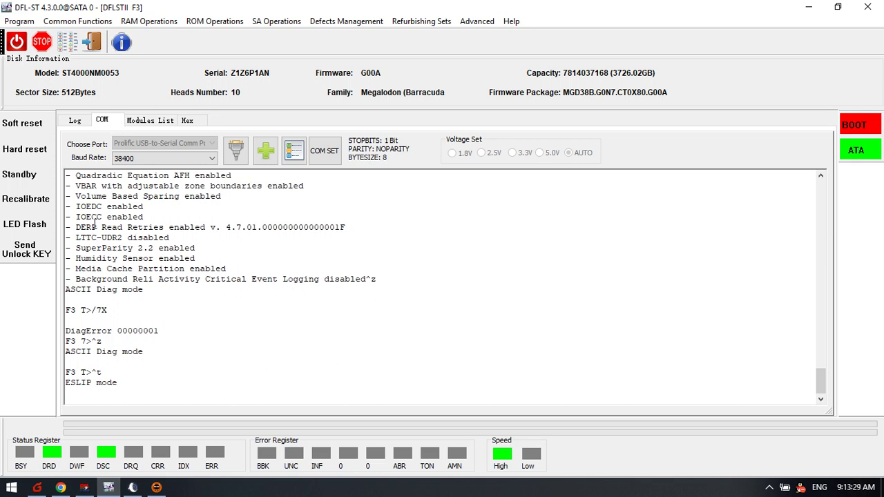
- Run the Unlock Diag Mode (Lombard, Megalodon) repair on the drive and check the operation's outcome in the log
left_click(83, 22)
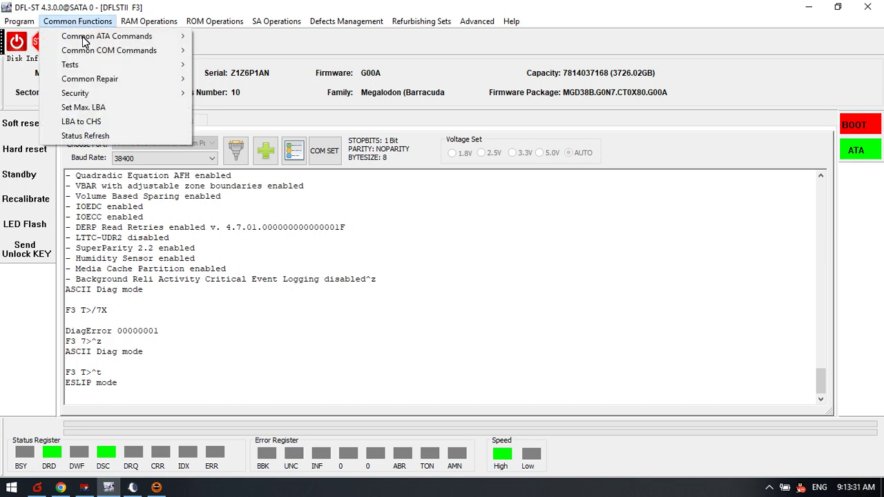
mouse_move(169, 81)
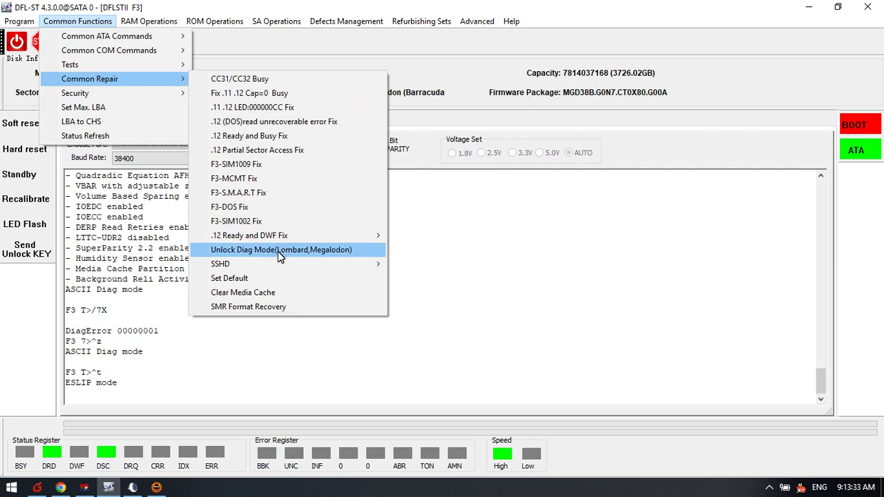
left_click(331, 251)
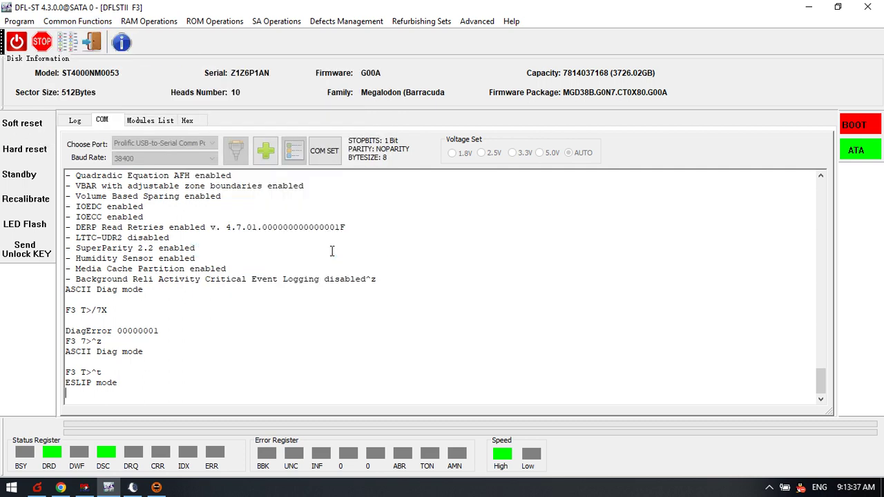
left_click(75, 116)
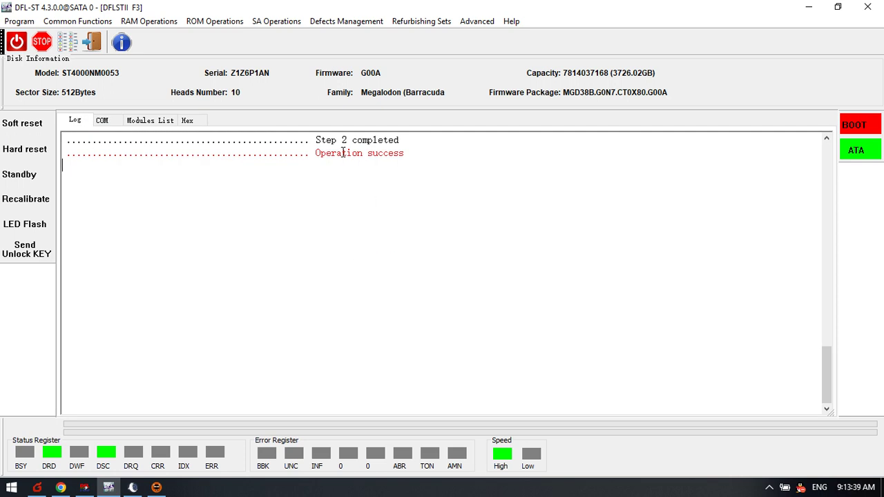
scroll(351, 192, "up", 3)
scroll(350, 192, "down", 2)
left_click_drag(414, 397, 243, 397)
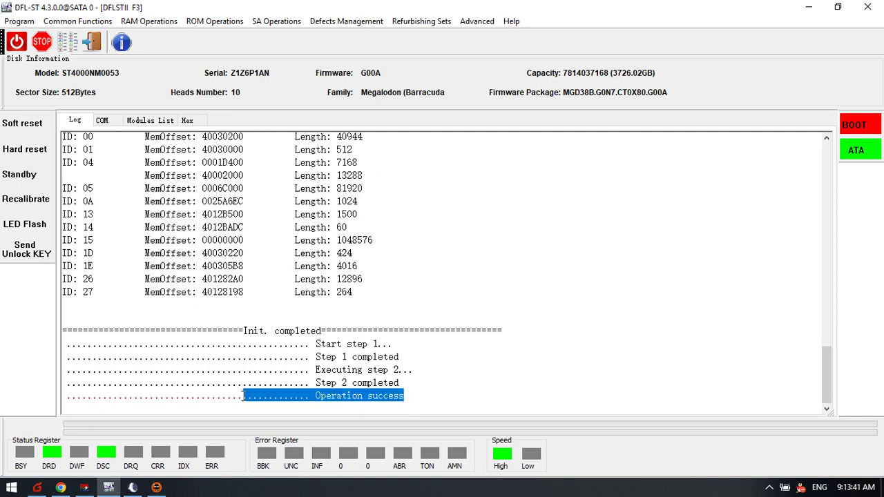
- Test the head resistances with /7X from ASCII diagnostic mode in the COM terminal and switch the drive back to ESLIP mode
left_click(102, 120)
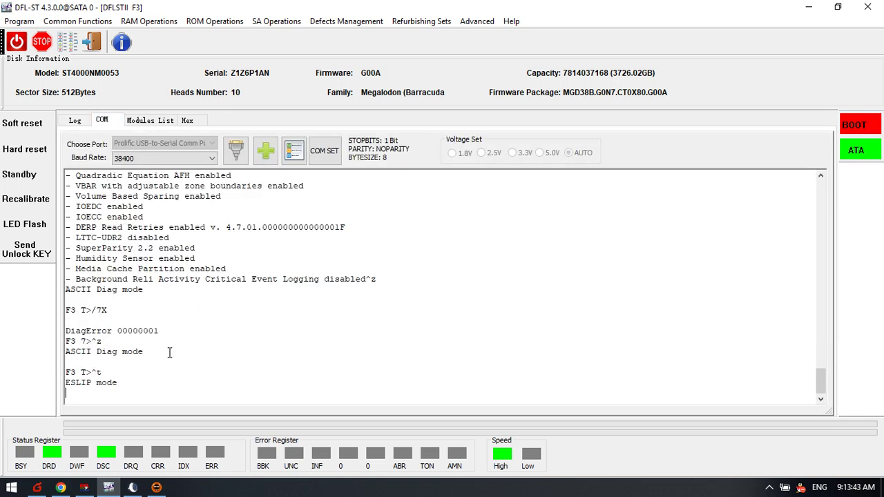
key("ctrl+z")
key("ctrl+z")
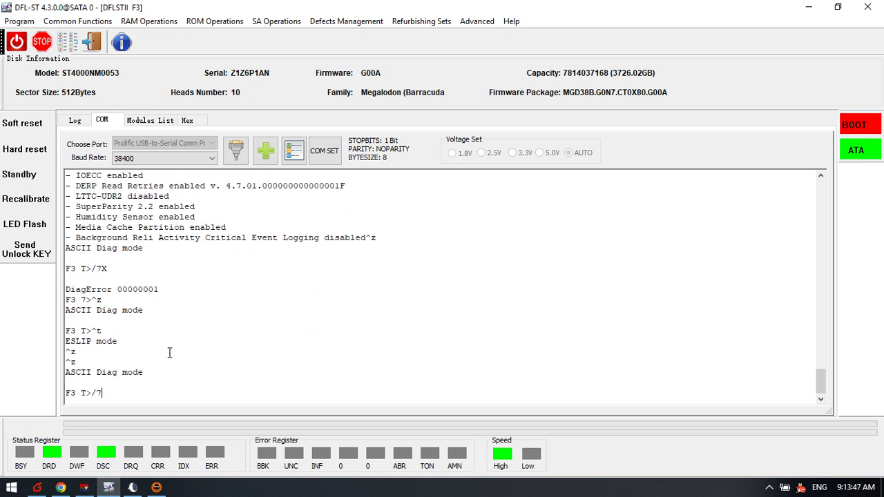
type("/7X")
key("Return")
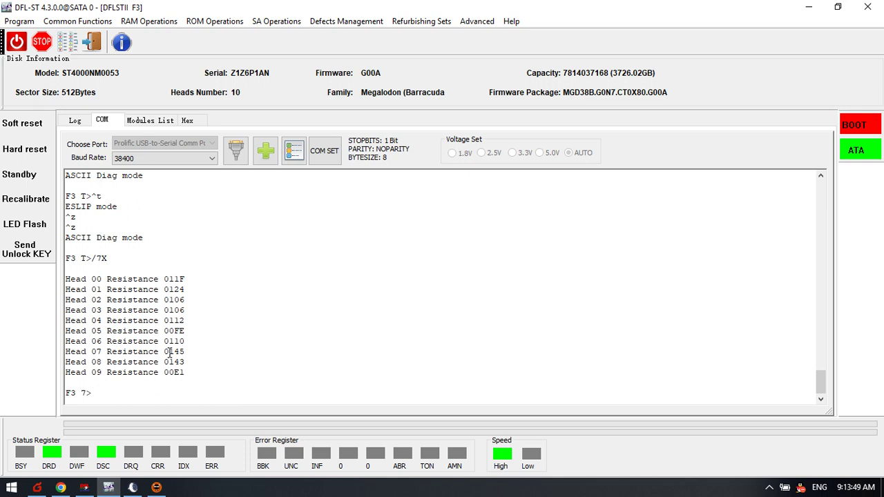
key("ctrl+z")
key("ctrl+t")
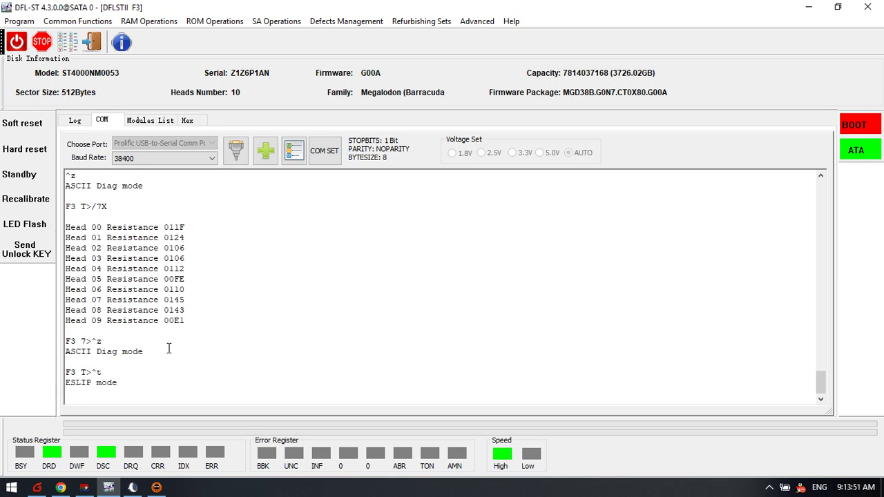
- Open the adaptive temperature editor and obtain the drive's RAP AFH head/zone parameters for the .12 family
left_click(477, 21)
mouse_move(519, 152)
left_click(639, 150)
left_click(128, 153)
left_click(189, 150)
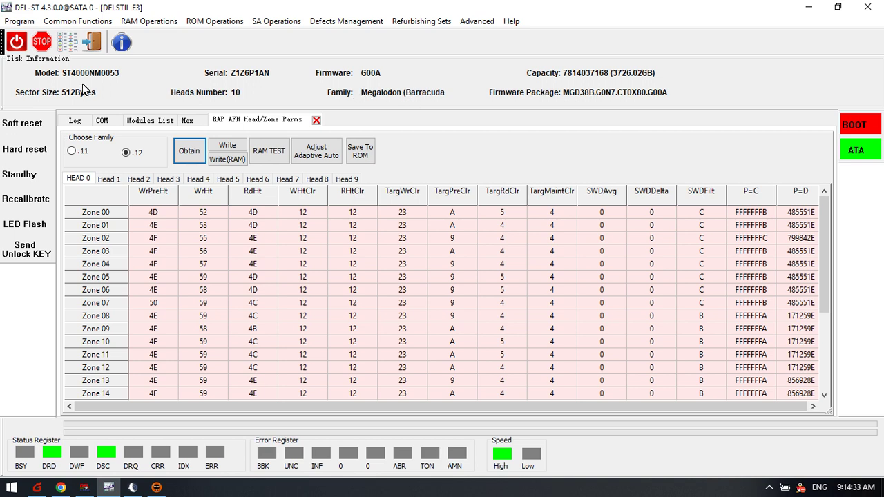
- Review the head resistance results in the COM terminal and the Unlock Diag Mode (Lombard, Megalodon) entry among the common repairs
left_click(69, 22)
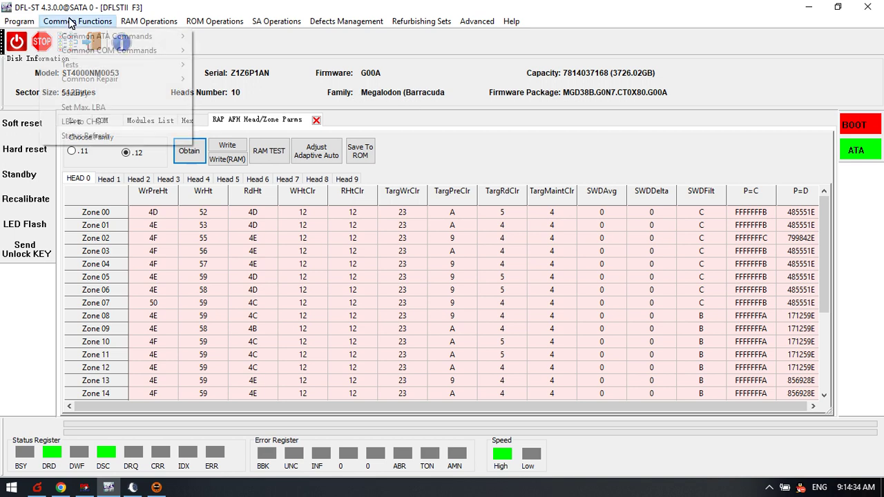
left_click(414, 97)
left_click(118, 122)
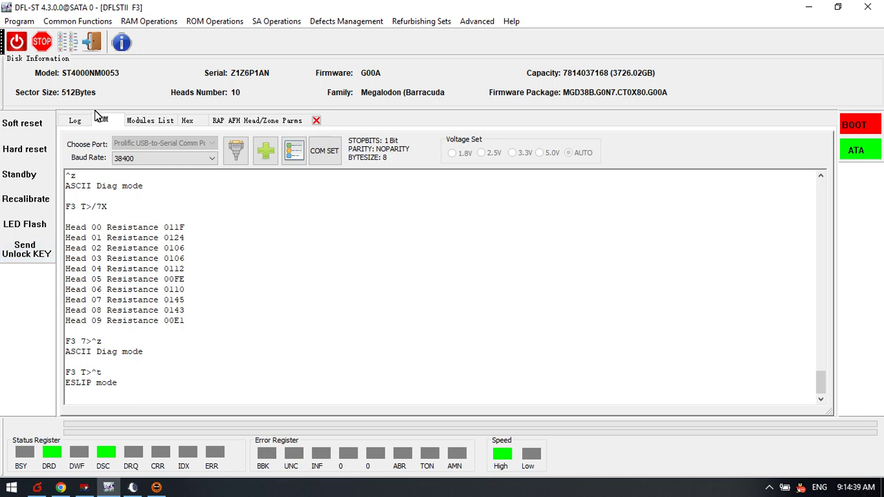
left_click(81, 26)
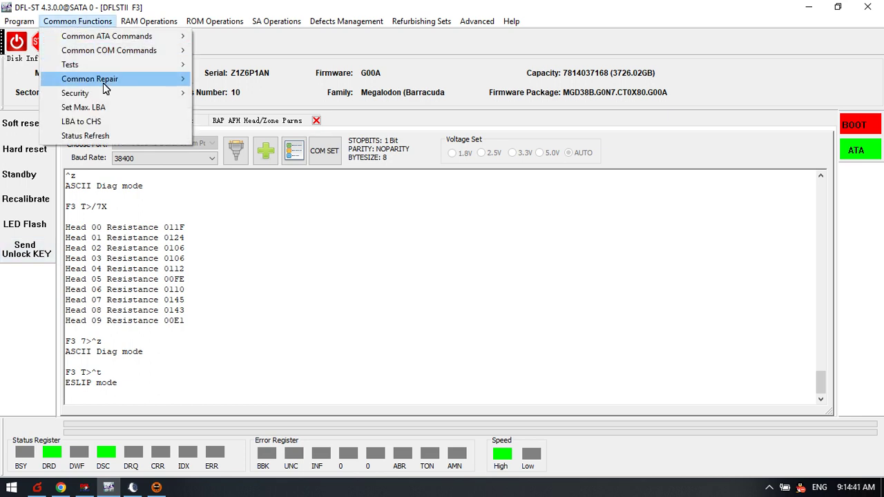
mouse_move(124, 79)
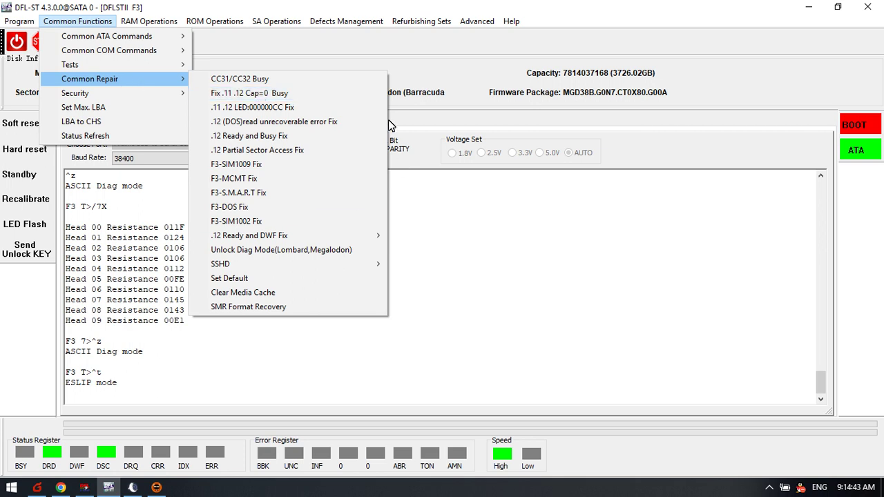
left_click(457, 135)
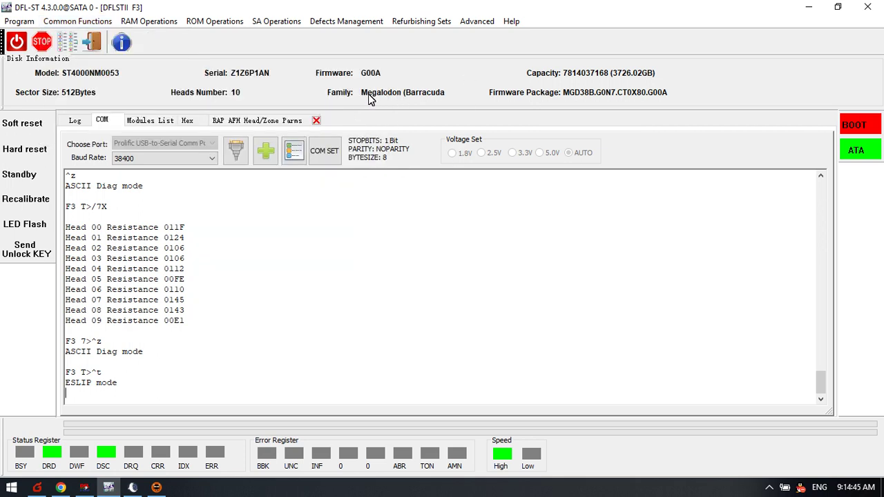
left_click(82, 23)
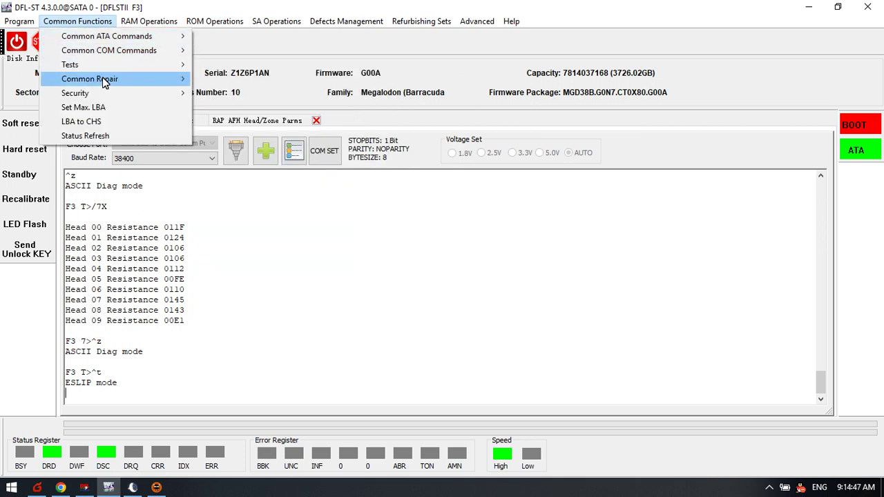
mouse_move(162, 80)
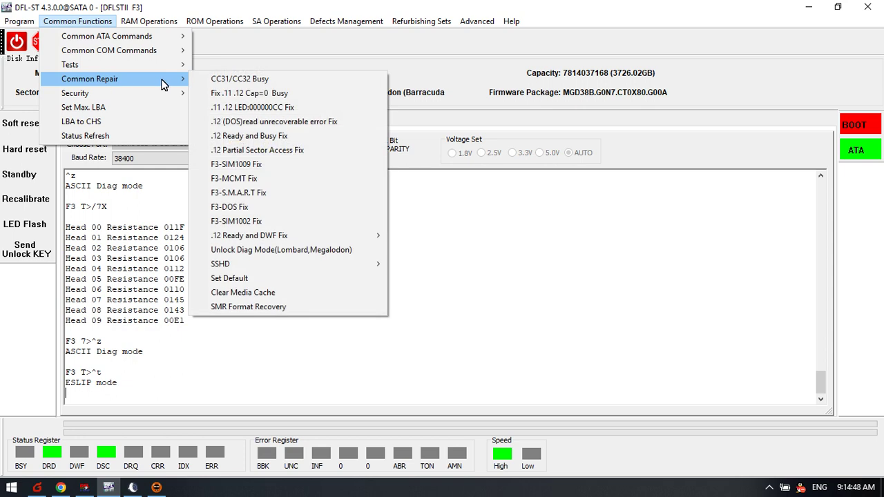
left_click(275, 254)
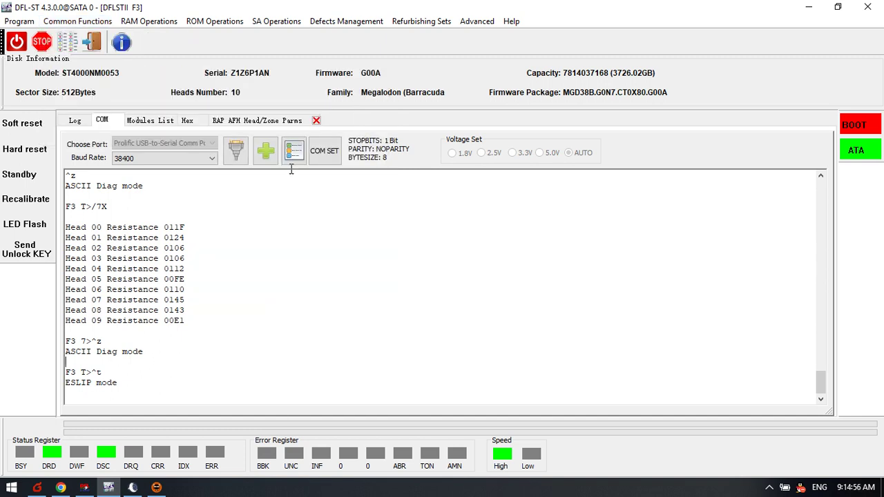
- Select the WrPreHt through RHtClr columns for head 0 in the RAP AFH head/zone parameters
left_click(273, 123)
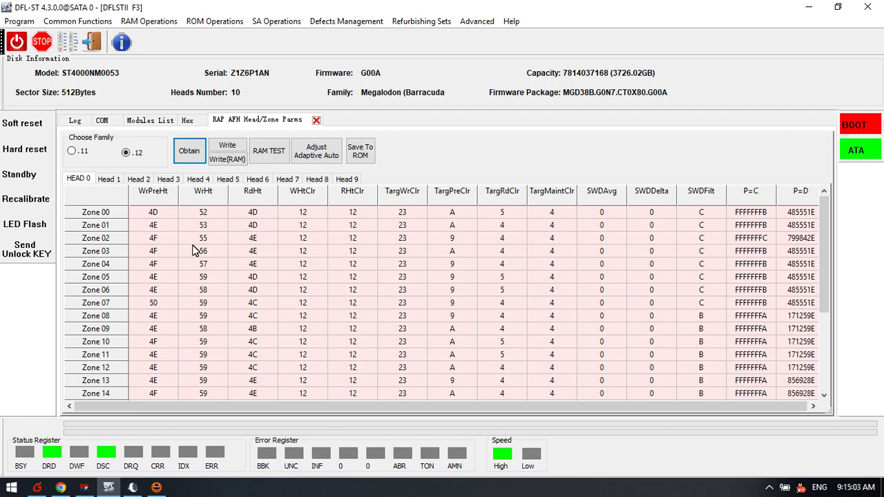
left_click(174, 213)
left_click_drag(165, 197, 357, 198)
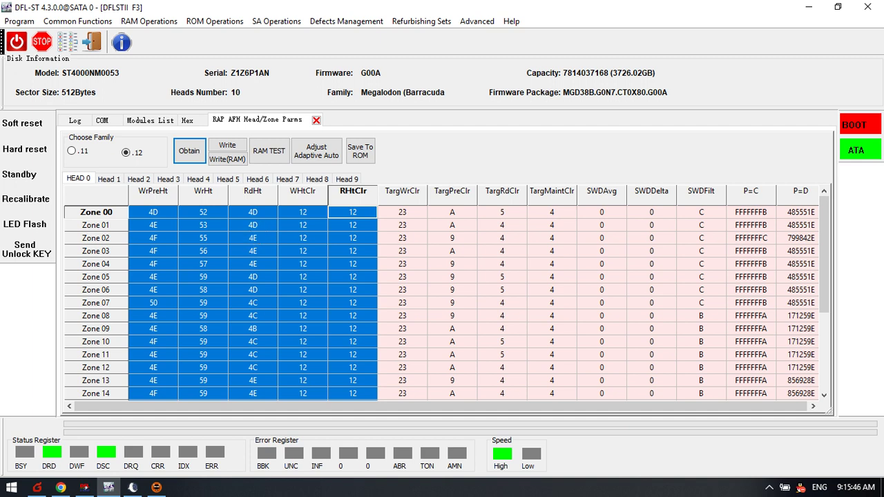
- Switch to the browser article on Seagate head failure and examine solution 05 about hot swapping to access the firmware area
key("alt+Tab")
left_click_drag(75, 344, 497, 442)
left_click(260, 337)
left_click(199, 337)
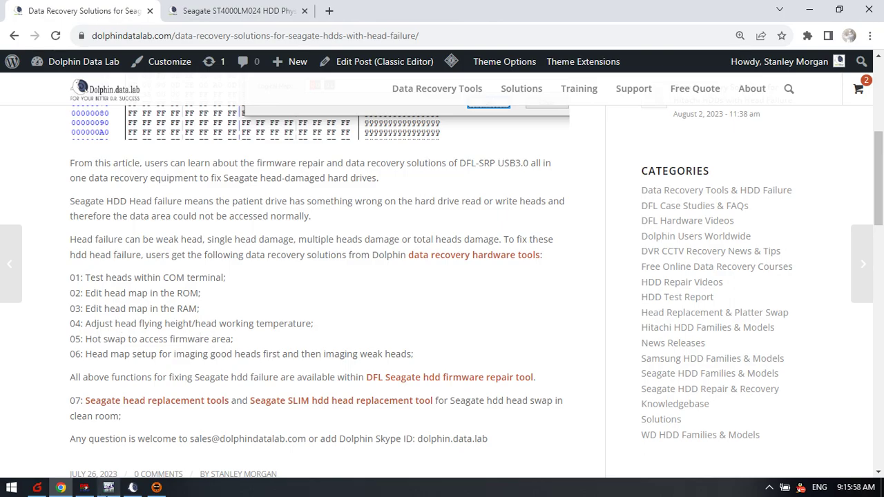
- Switch back to DFL-ST and open the RAM Boot Operations, accepting the proposed work directory, to view the boot loading options
left_click(104, 489)
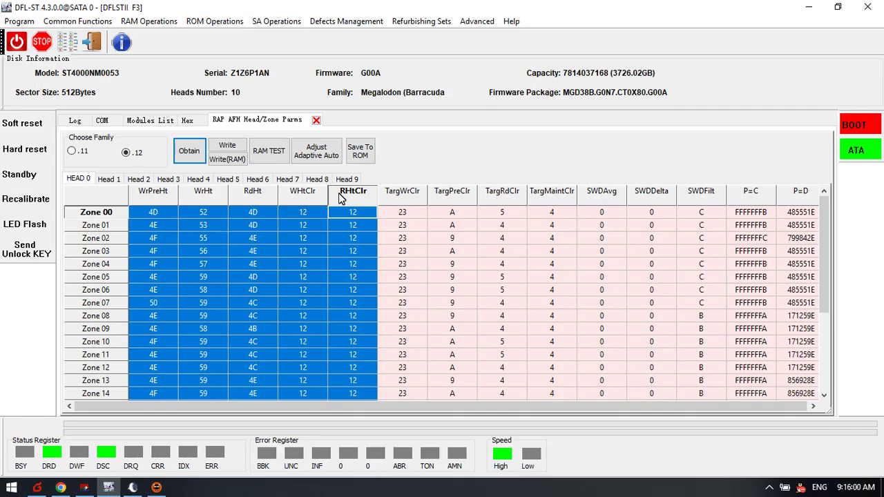
left_click(102, 120)
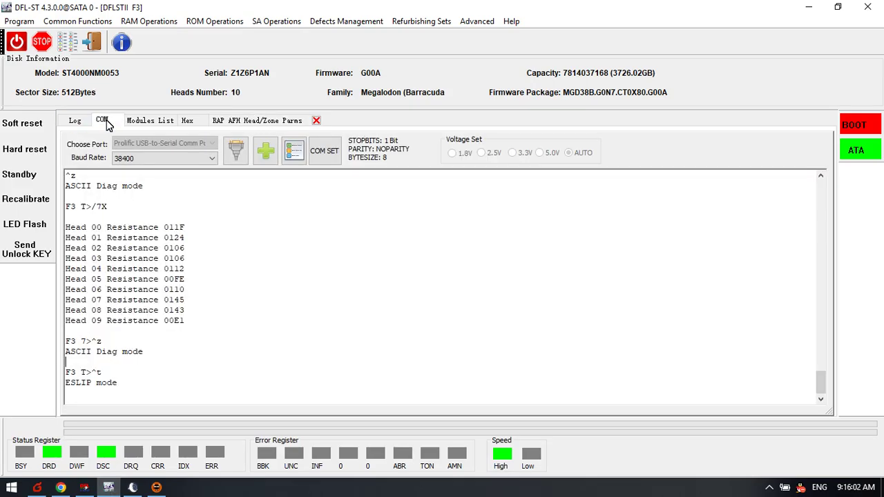
left_click(148, 21)
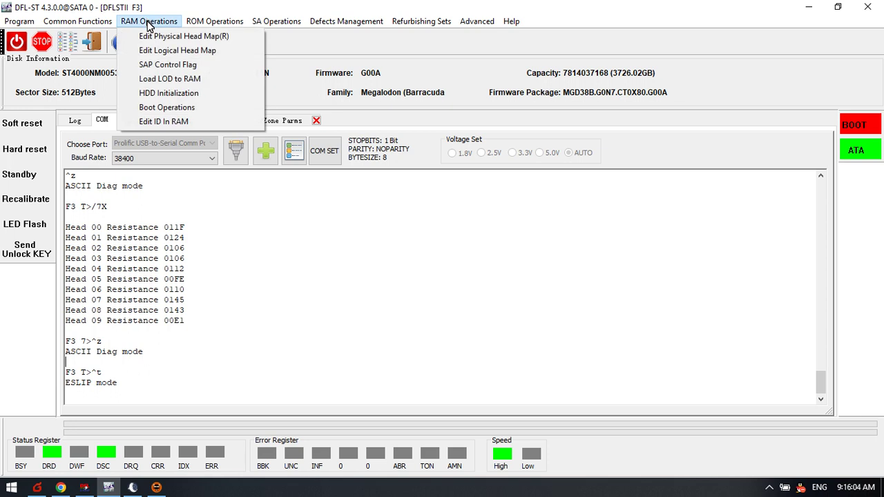
left_click(165, 109)
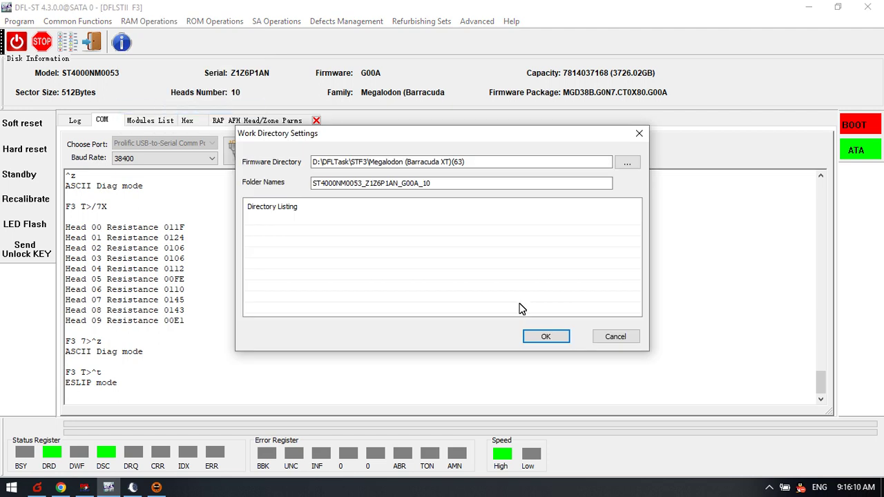
left_click(545, 337)
left_click(456, 274)
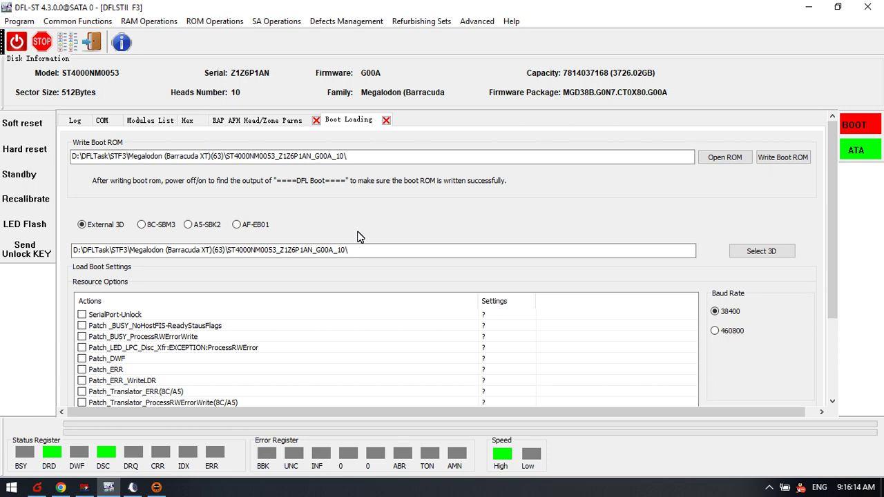
scroll(359, 237, "down", 2)
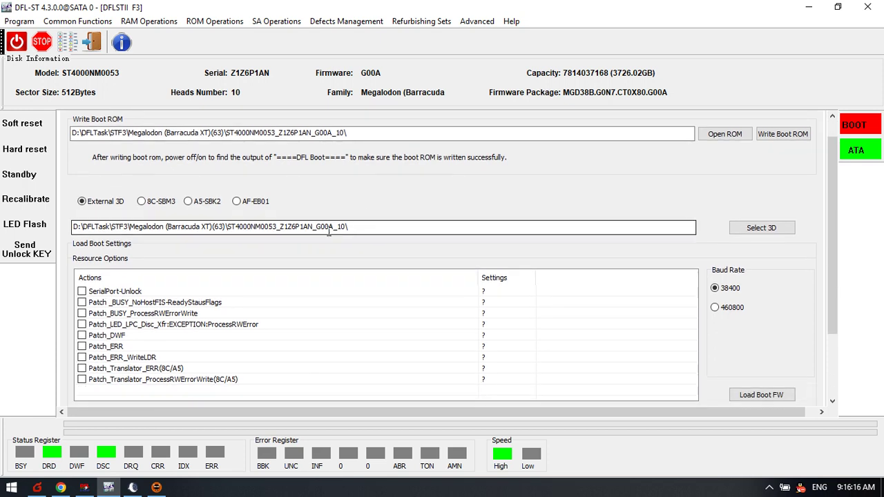
- Open HDD Initialization from the RAM operations and view the additional actions after LOD loading
left_click(214, 21)
left_click(168, 92)
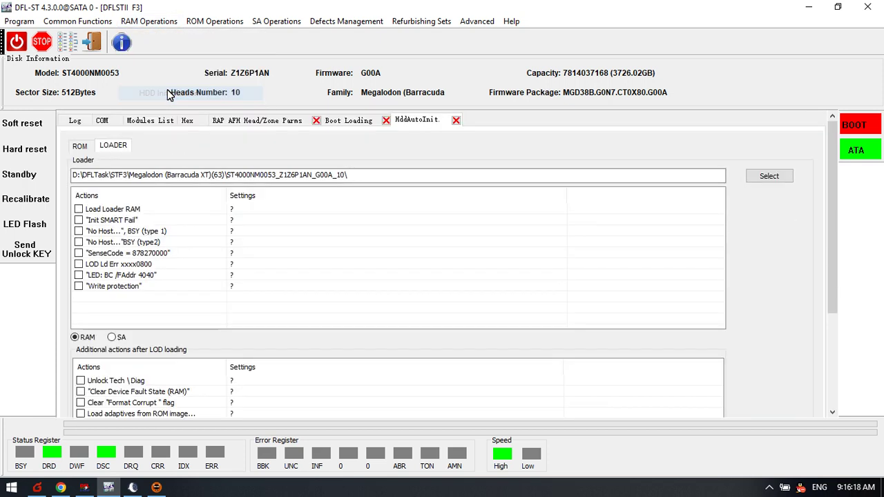
scroll(167, 343, "down", 2)
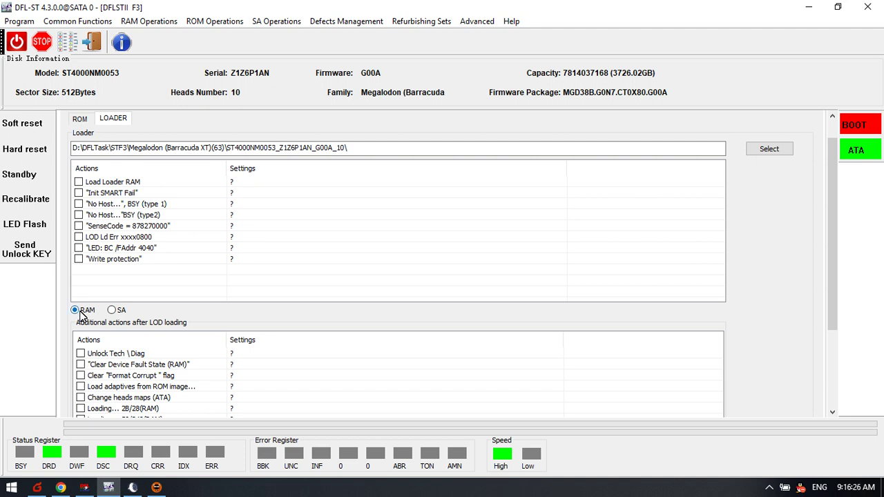
left_click(81, 388)
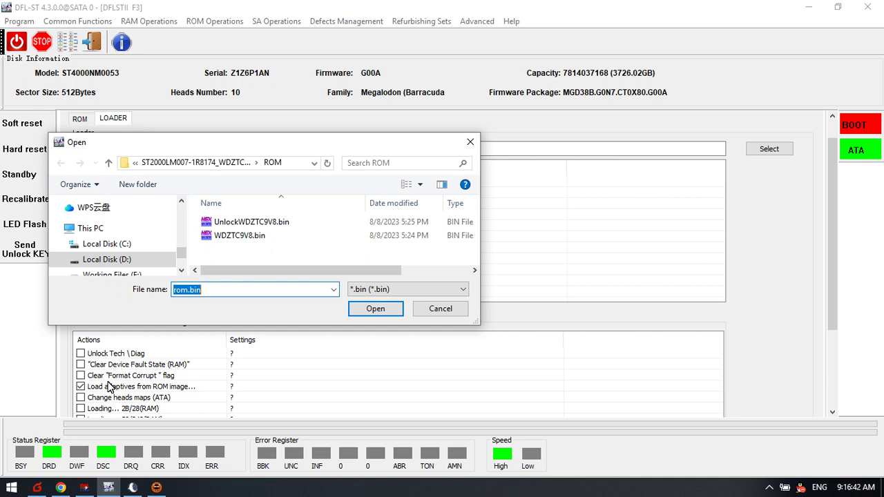
left_click(444, 310)
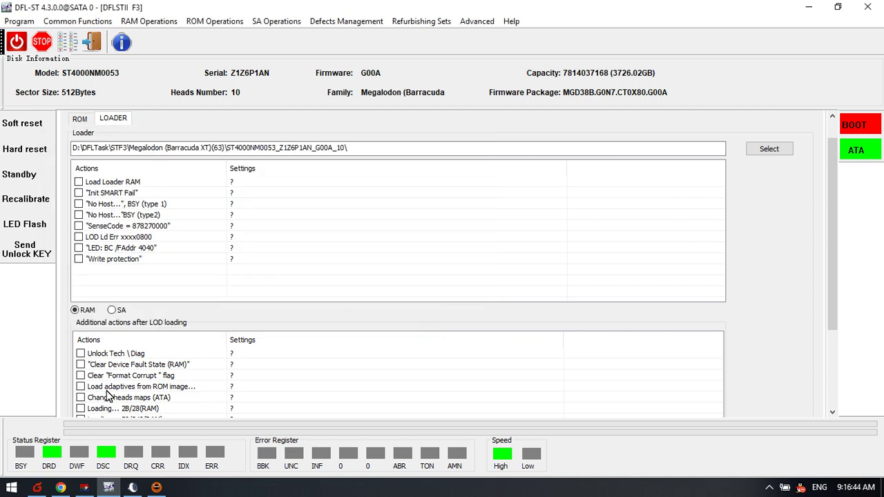
left_click(106, 387)
left_click(84, 387)
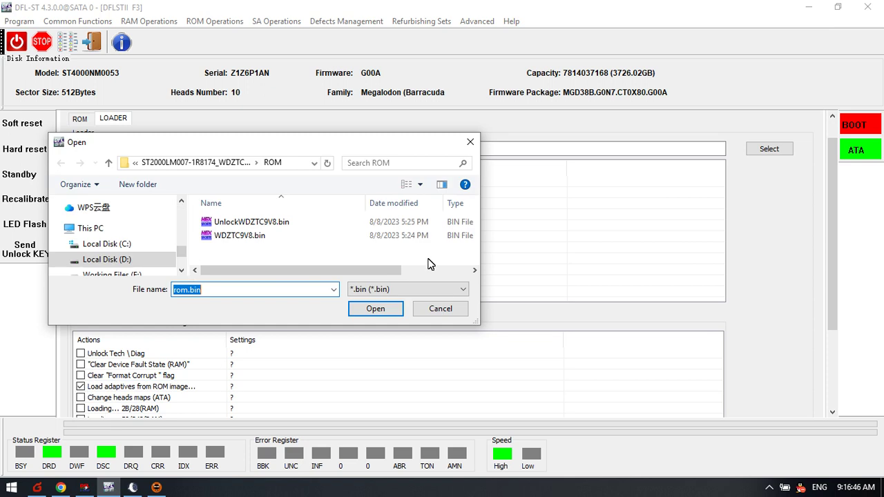
left_click(449, 309)
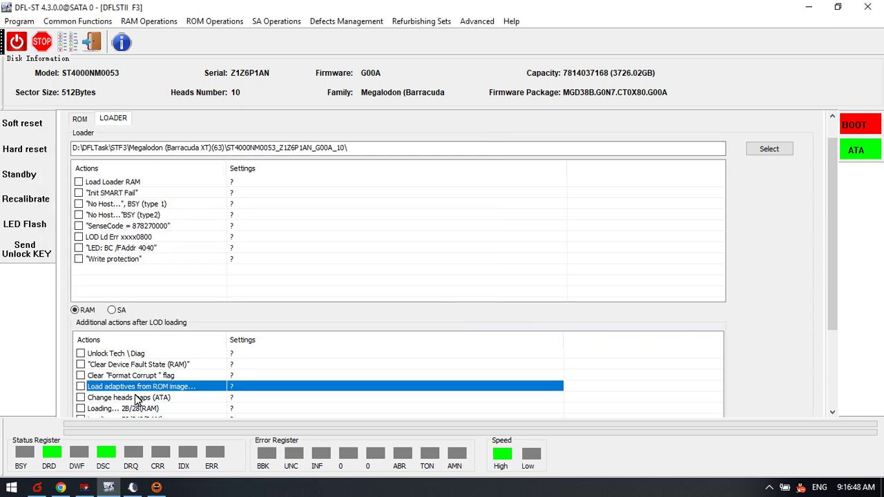
left_click(80, 387)
left_click(457, 312)
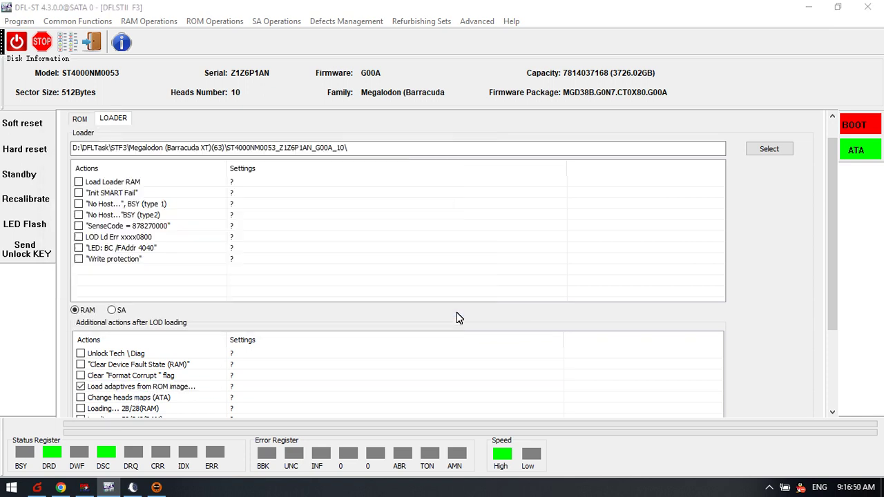
left_click(113, 387)
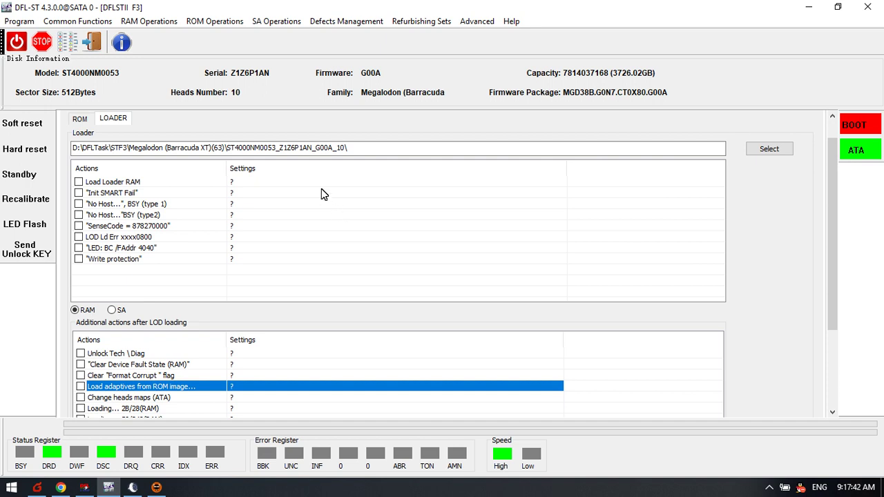
- Switch to the browser article and highlight solution 06 about head map setup for imaging good heads before weak heads
left_click(61, 488)
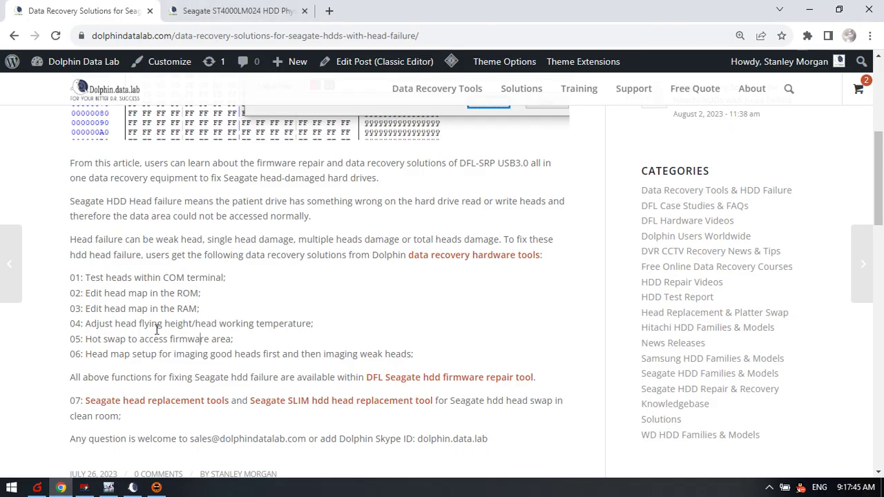
left_click_drag(83, 354, 442, 357)
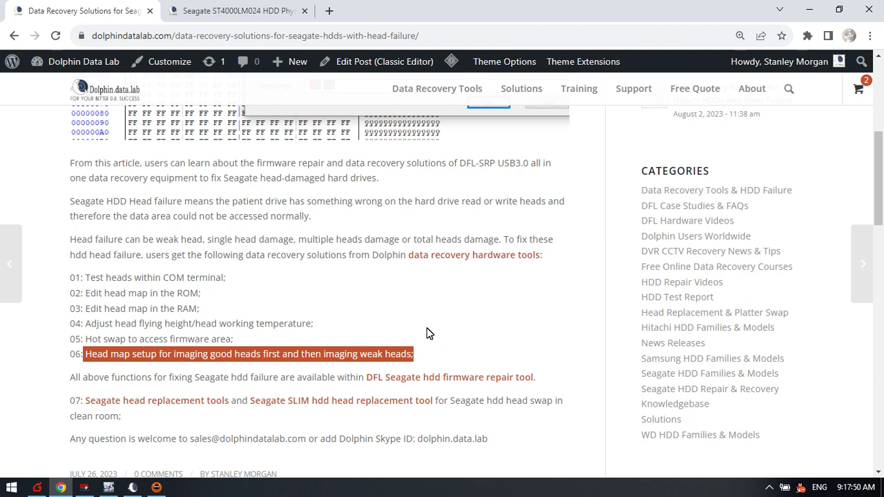
scroll(406, 333, "up", 5)
scroll(387, 330, "down", 6)
left_click(299, 256)
scroll(300, 257, "up", 3)
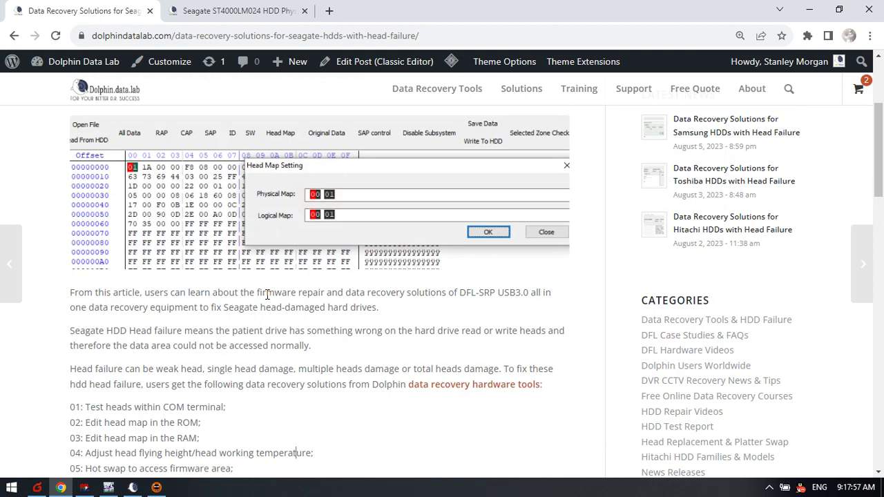
- Switch to DFL cPanel and launch the DDP module on the DFL_SRP SATA 0 port
left_click(108, 487)
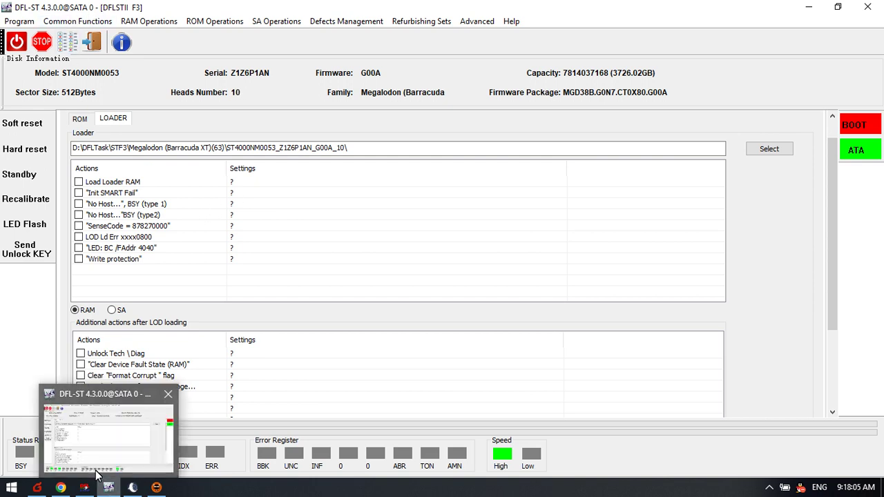
left_click(83, 487)
left_click_drag(343, 88, 378, 90)
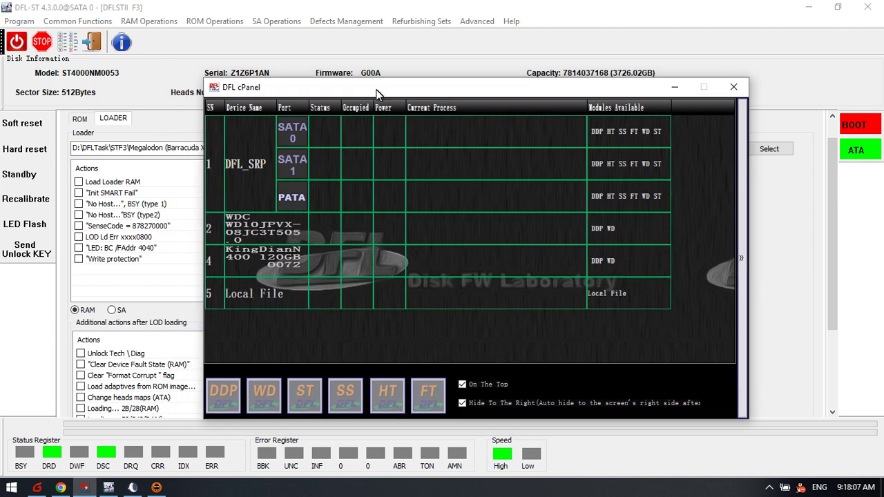
left_click(325, 134)
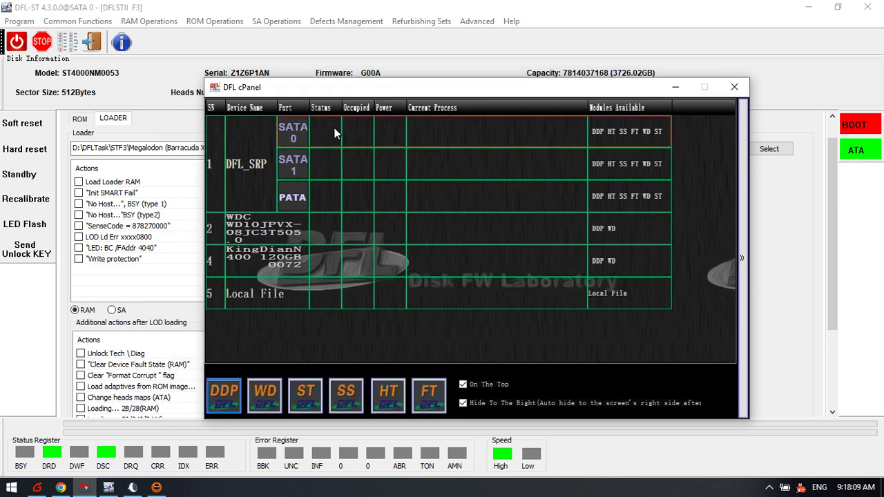
left_click(228, 390)
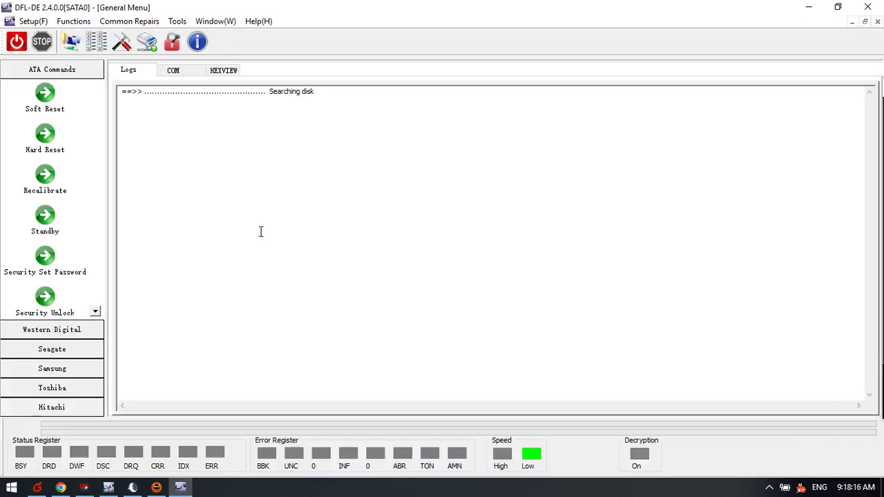
- Restore the DFL-DE window to a smaller size and reposition it over the DFL-ST window
double_click(361, 9)
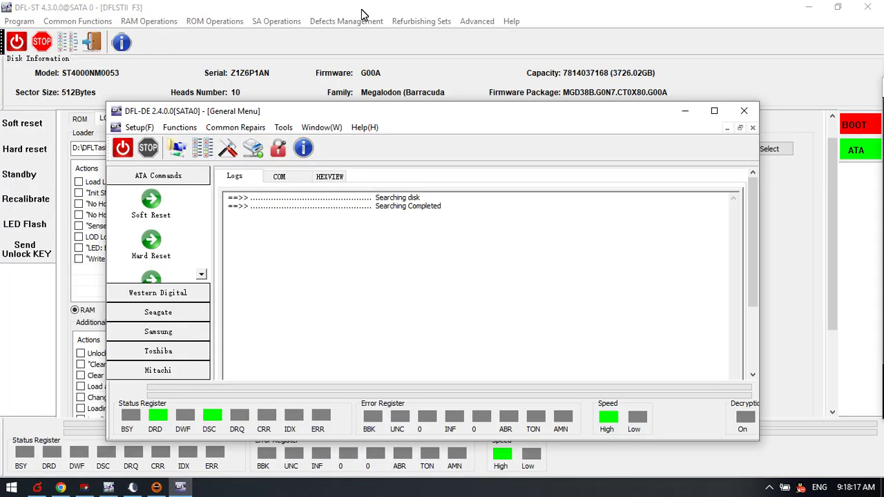
left_click(365, 127)
left_click(431, 109)
left_click_drag(469, 112, 429, 94)
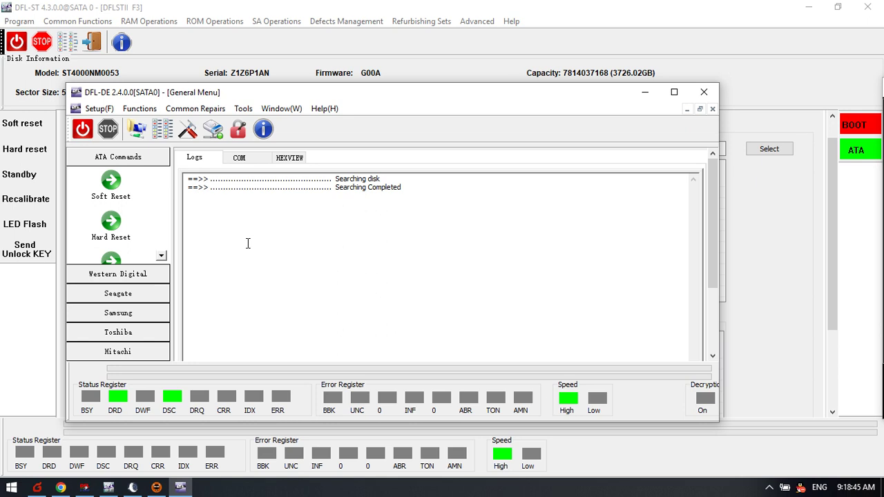
left_click_drag(236, 97, 259, 114)
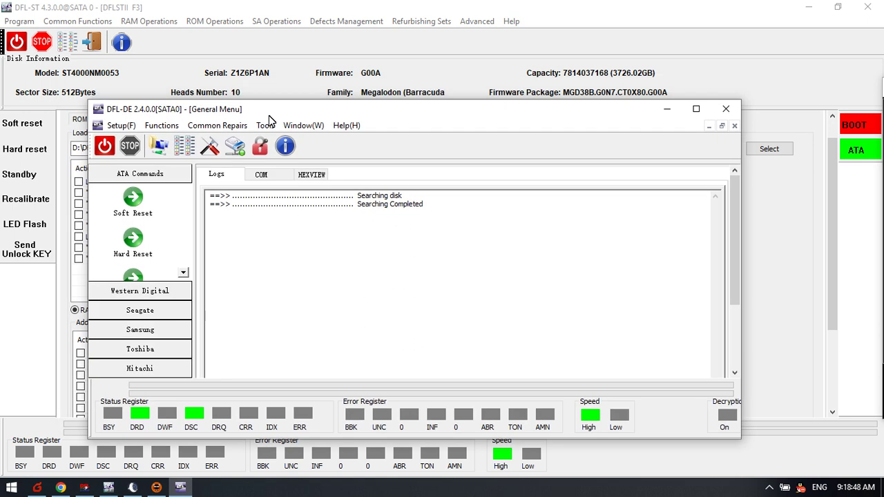
- Create a new project using the Disk Image function with the target set to Image To File
left_click(165, 149)
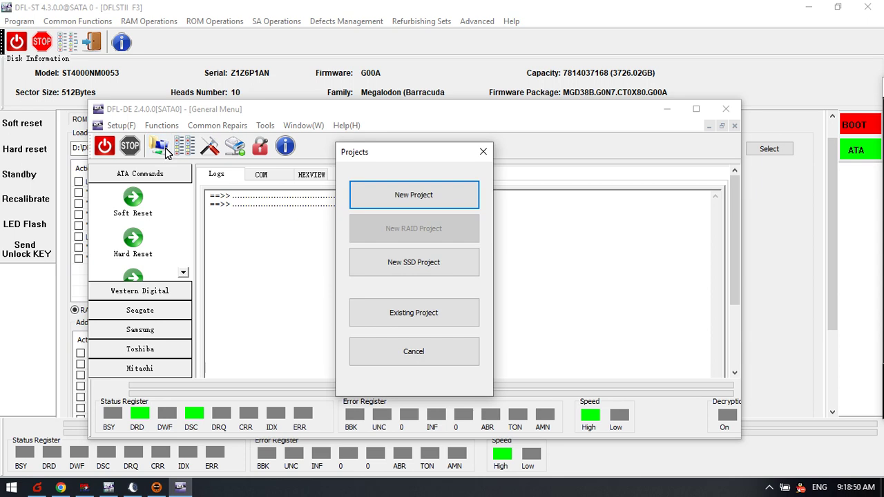
left_click(434, 196)
left_click(582, 387)
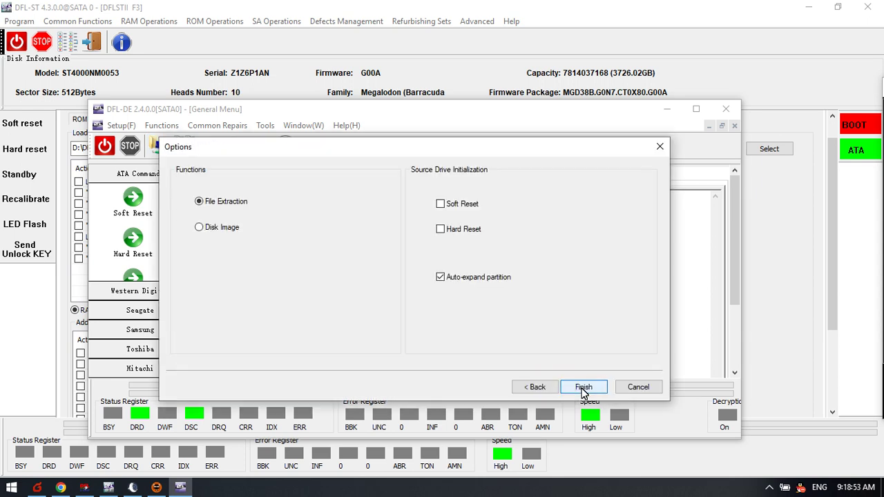
left_click(223, 230)
left_click(582, 386)
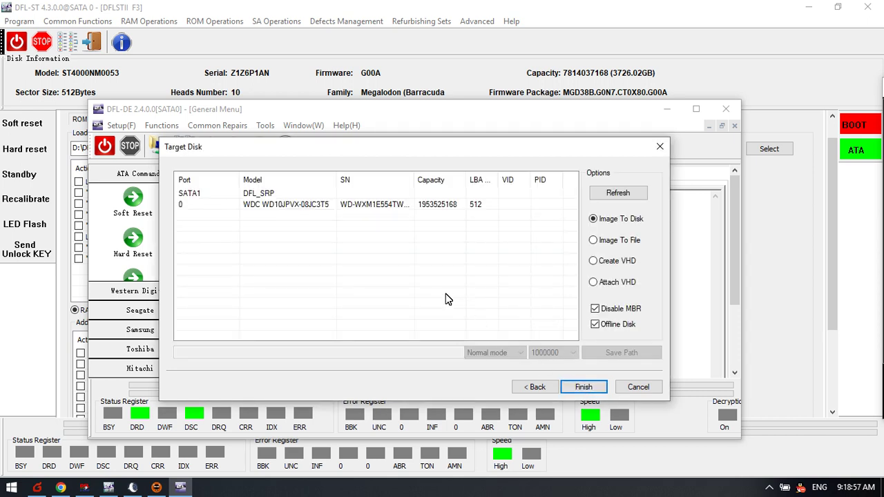
left_click(593, 239)
left_click(583, 386)
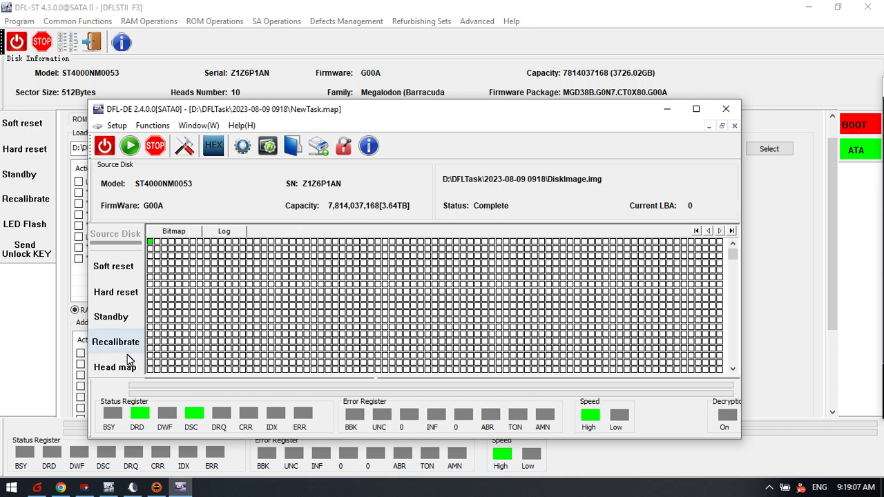
- Maximize the imaging window and start the head map setup with the Seagate 7200.12 family
left_click(695, 108)
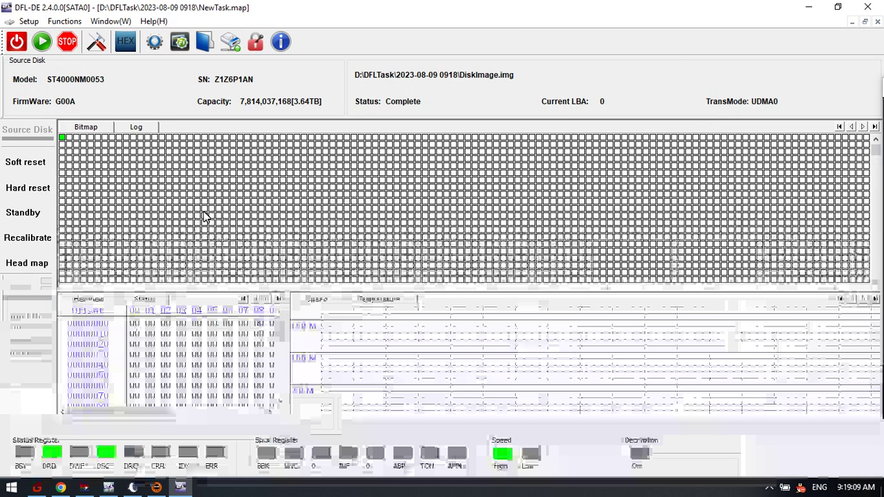
left_click(35, 269)
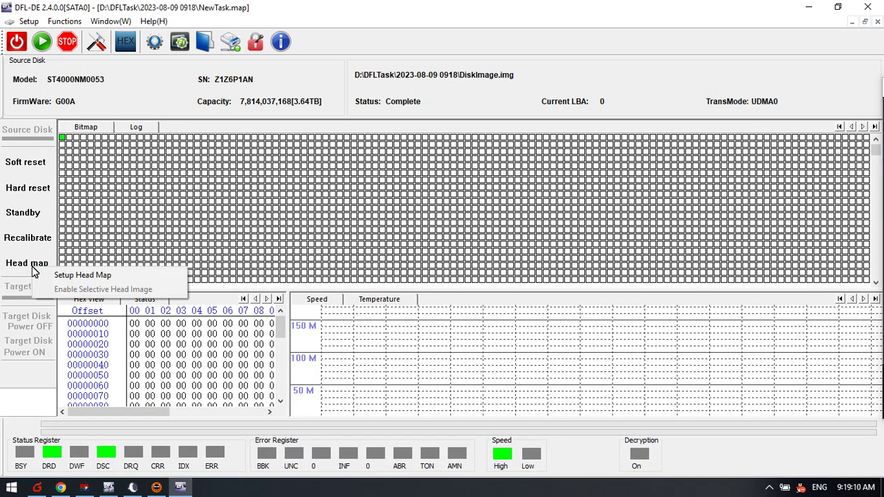
left_click(110, 276)
left_click(419, 251)
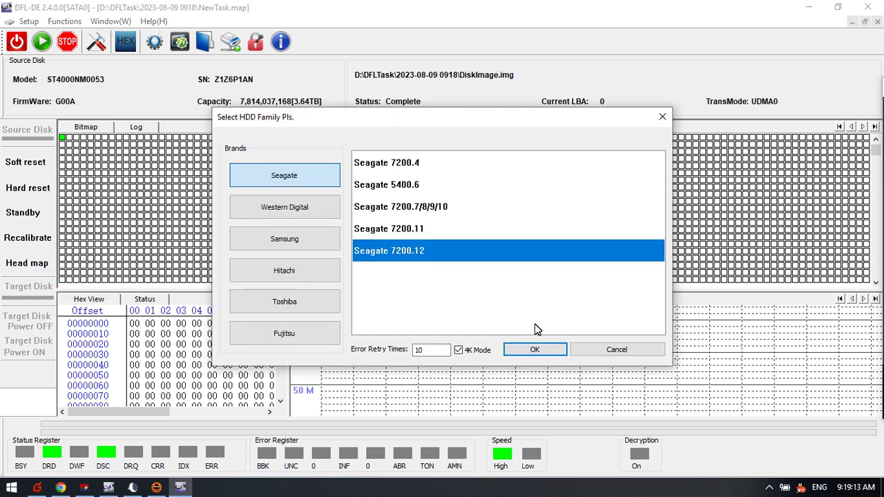
left_click(559, 353)
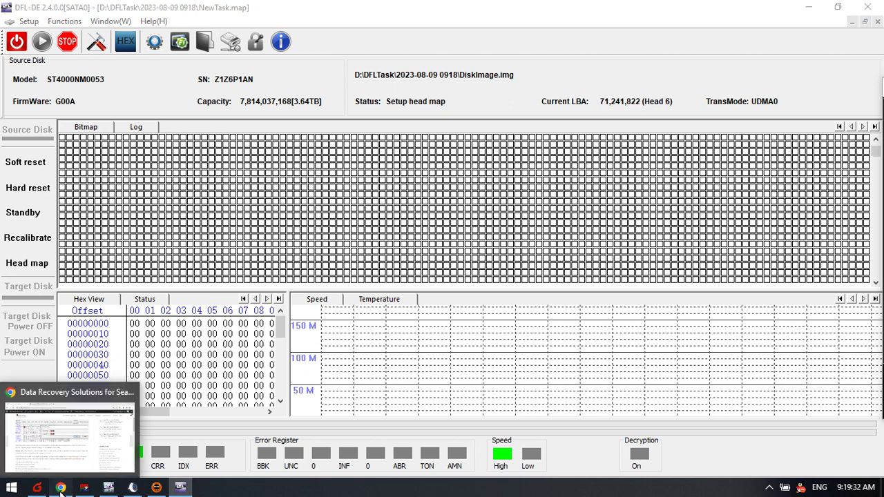
- Review the solutions list in the browser article, glance at DFL-ST, and return to the DFL-DE imaging task
left_click(76, 435)
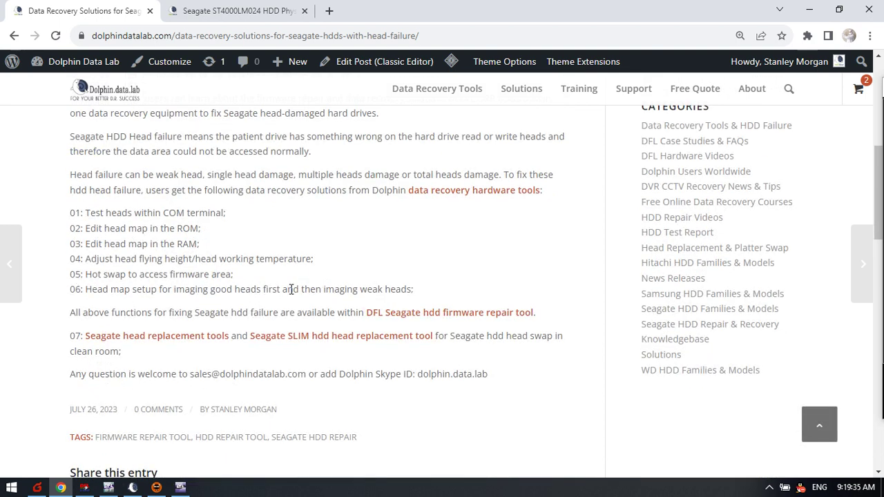
scroll(422, 290, "up", 1)
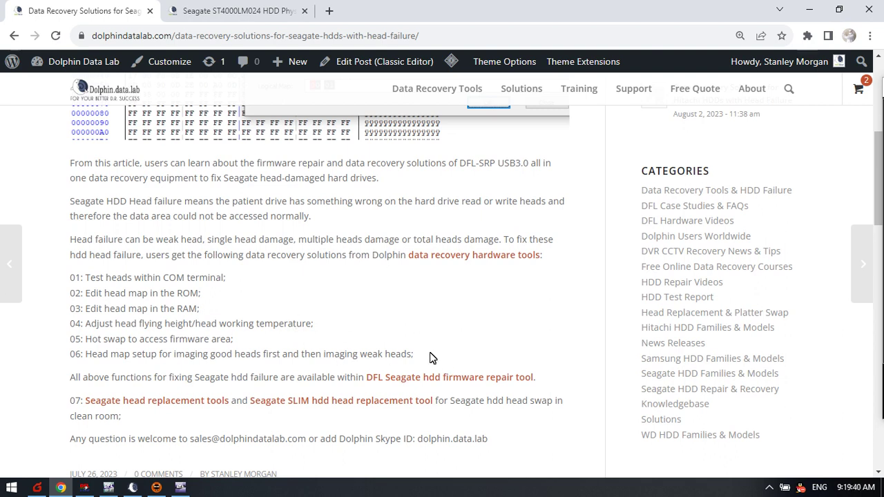
scroll(430, 358, "up", 5)
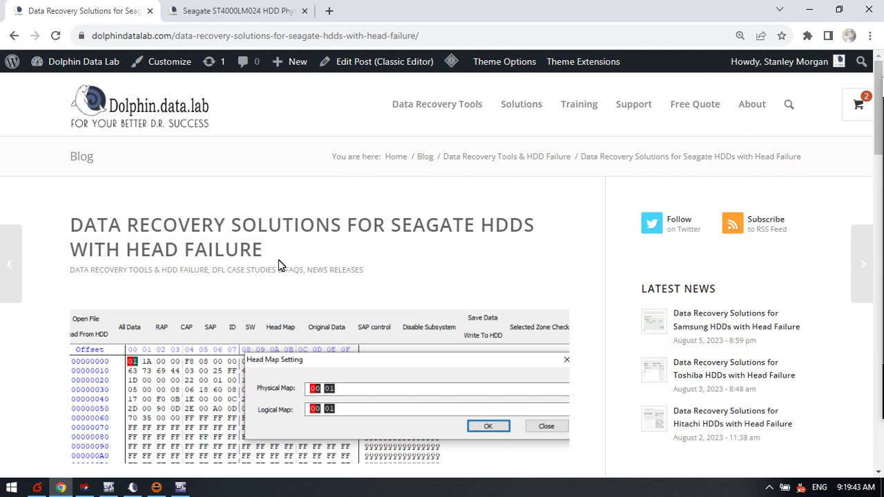
left_click(108, 487)
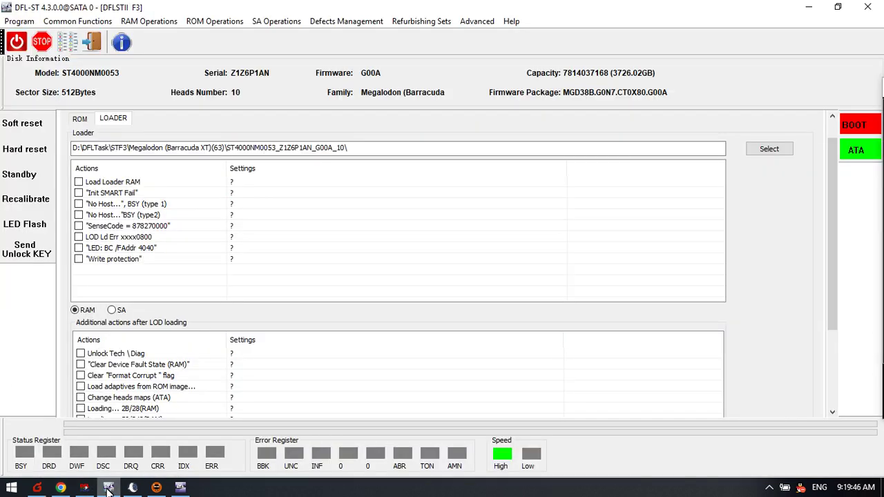
left_click(180, 488)
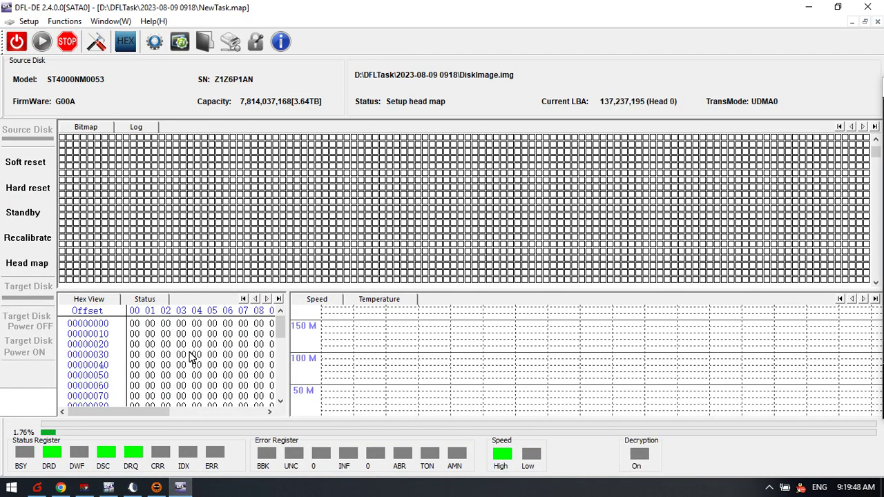
- Enlarge the hex view and speed graph areas by raising the divider below the sector bitmap
left_click_drag(85, 414, 53, 394)
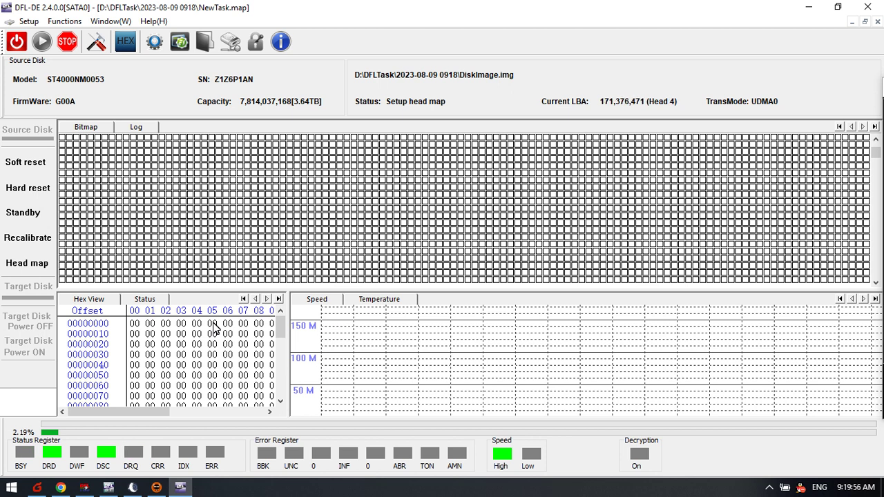
left_click_drag(288, 288, 295, 264)
mouse_move(301, 255)
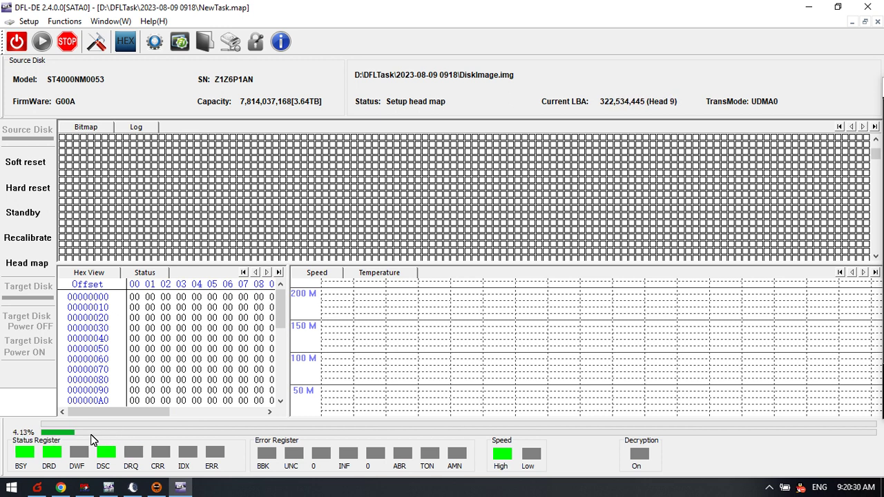
- Stop the running head map setup for the source disk
left_click(35, 261)
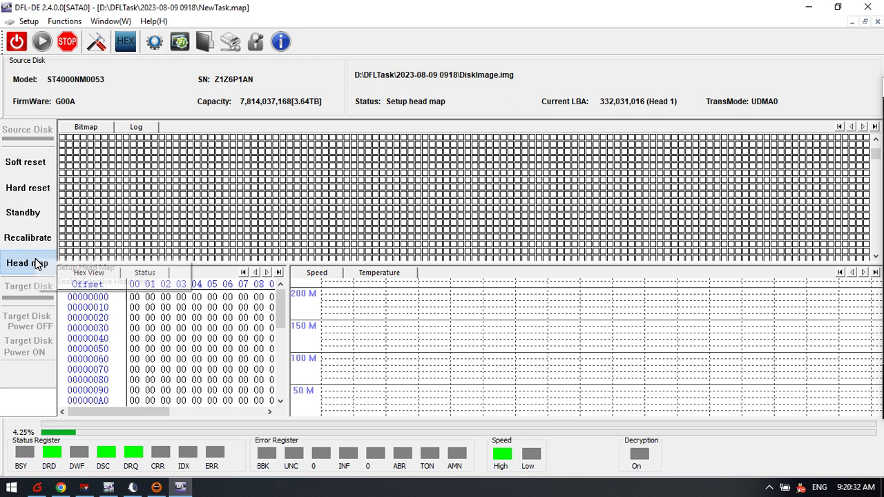
left_click(141, 200)
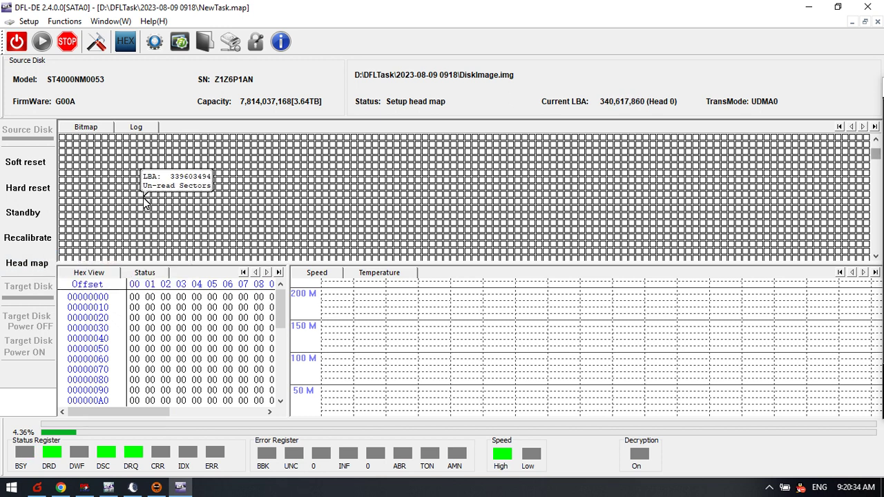
left_click(73, 46)
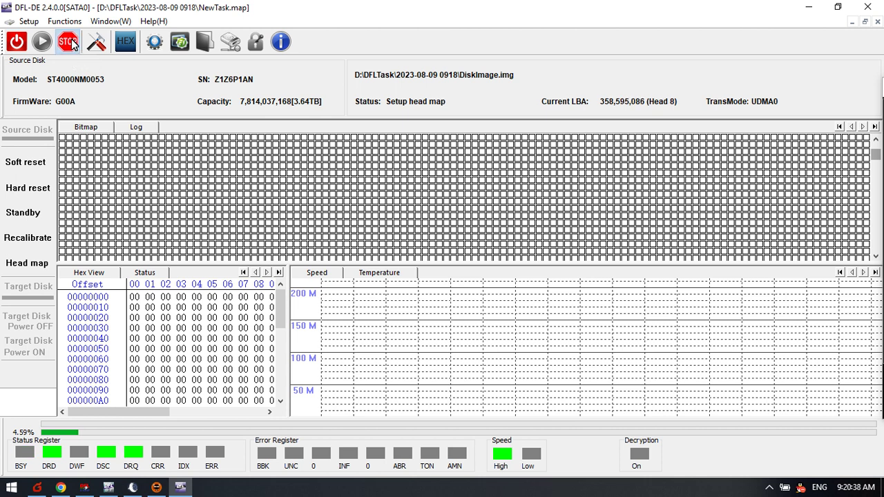
- Exclude Head 0 and Head 2 from the selective head image and check the remaining head selection
left_click(28, 265)
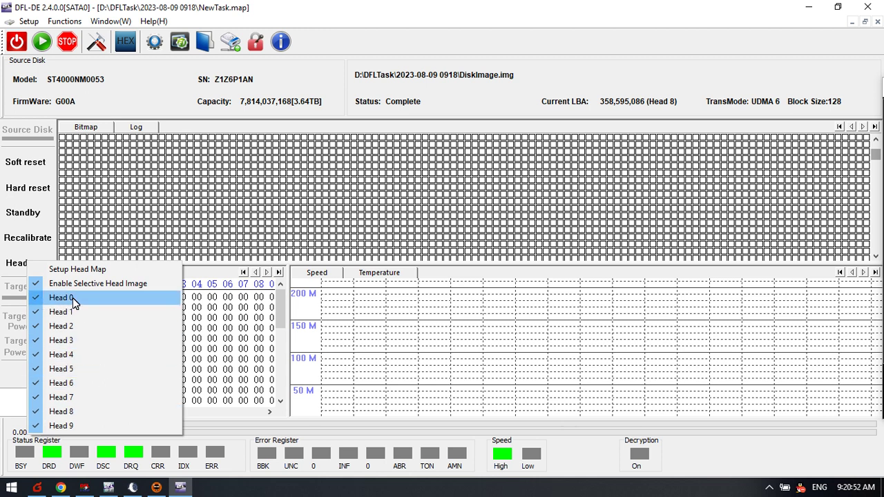
left_click(39, 300)
left_click(40, 264)
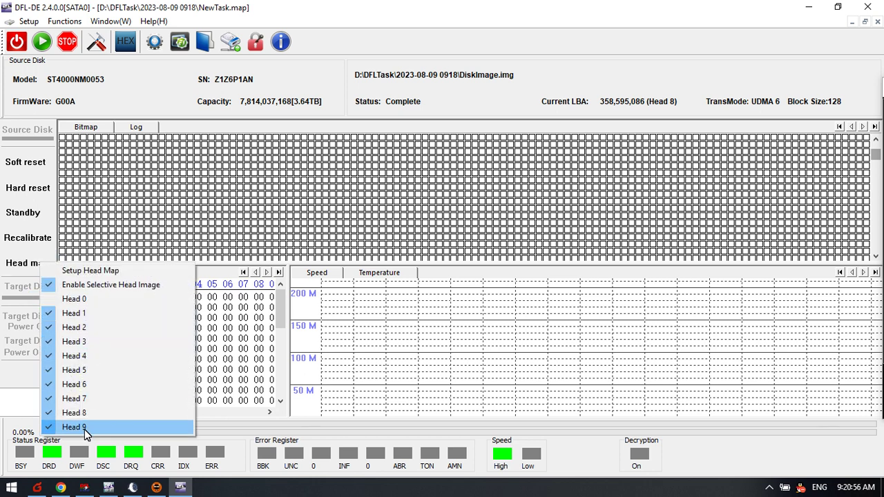
left_click(51, 326)
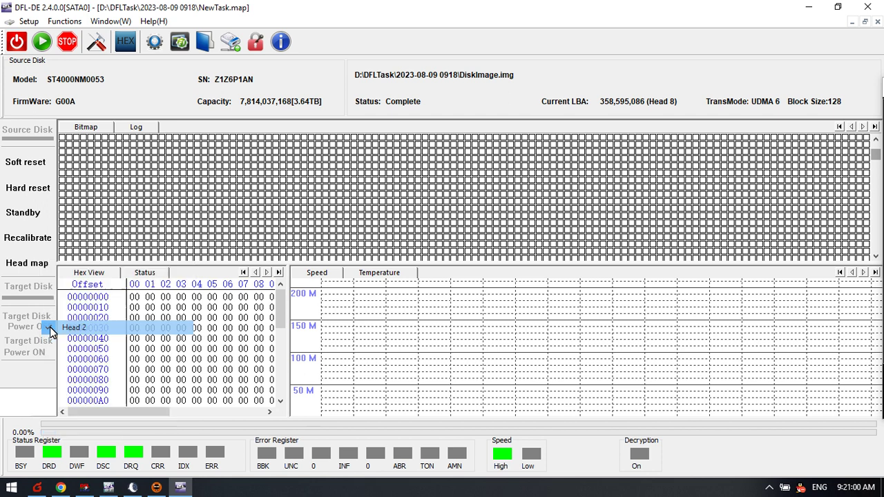
left_click(29, 265)
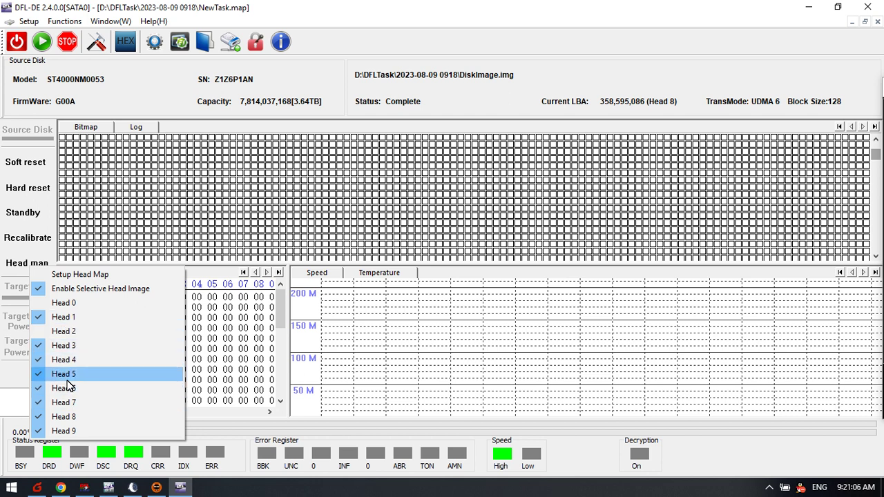
left_click(111, 356)
- Switch to the browser article on Seagate head failure and review its numbered recovery solutions
left_click(60, 488)
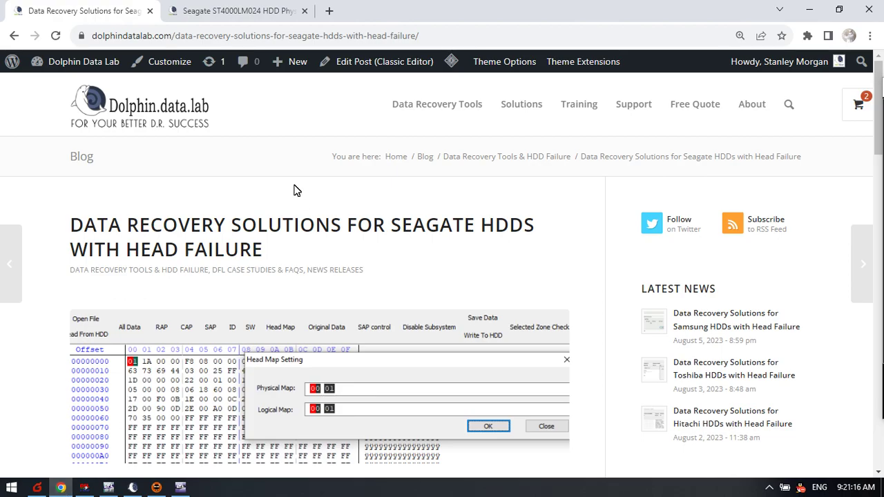
scroll(391, 271, "down", 3)
scroll(392, 271, "down", 3)
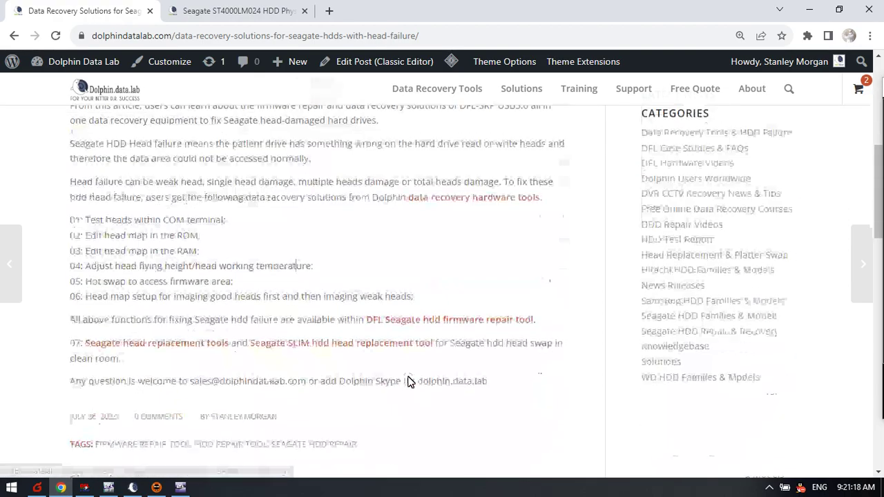
scroll(150, 240, "up", 5)
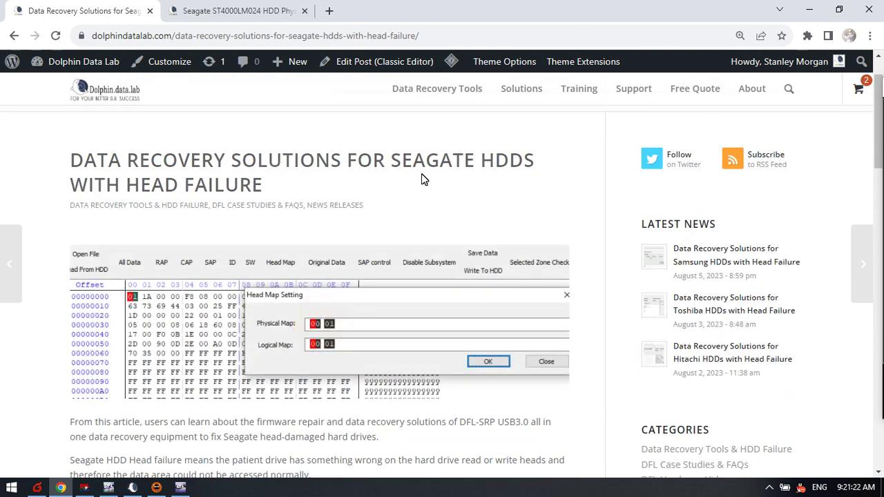
scroll(242, 221, "down", 6)
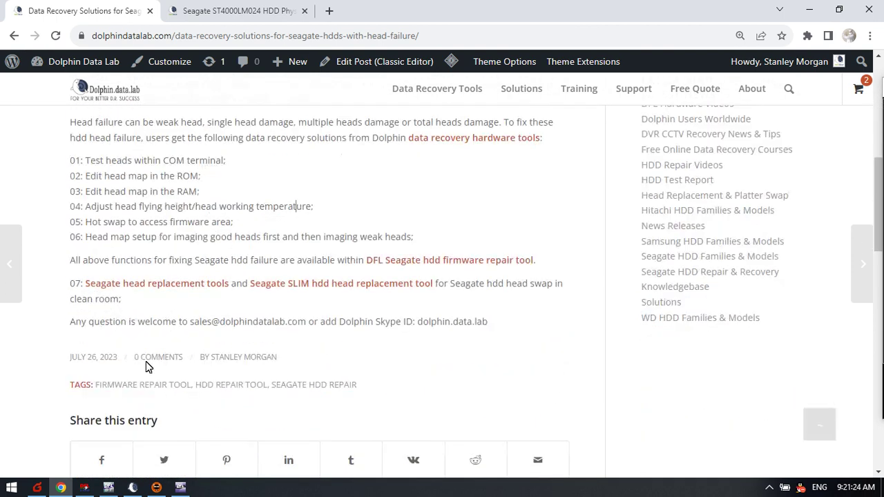
scroll(145, 365, "up", 1)
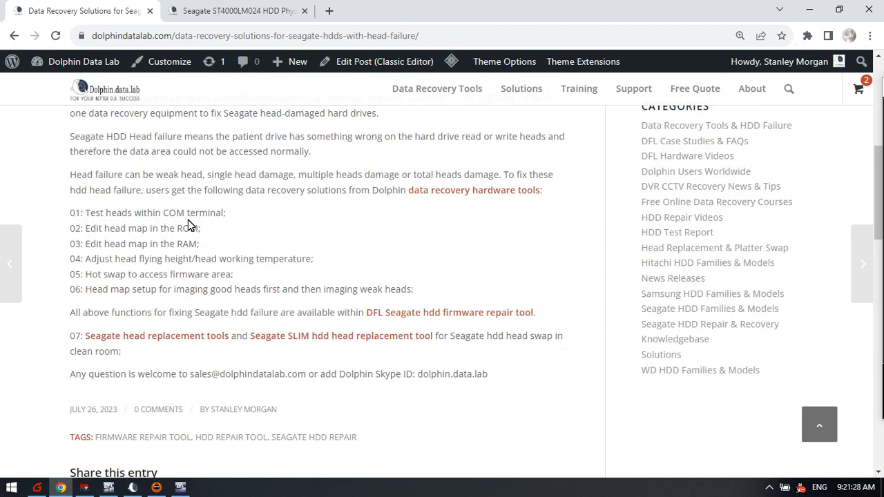
- Open the Seagate ST4000LM024 physical head damage article and highlight the COM terminal error messages
left_click(225, 12)
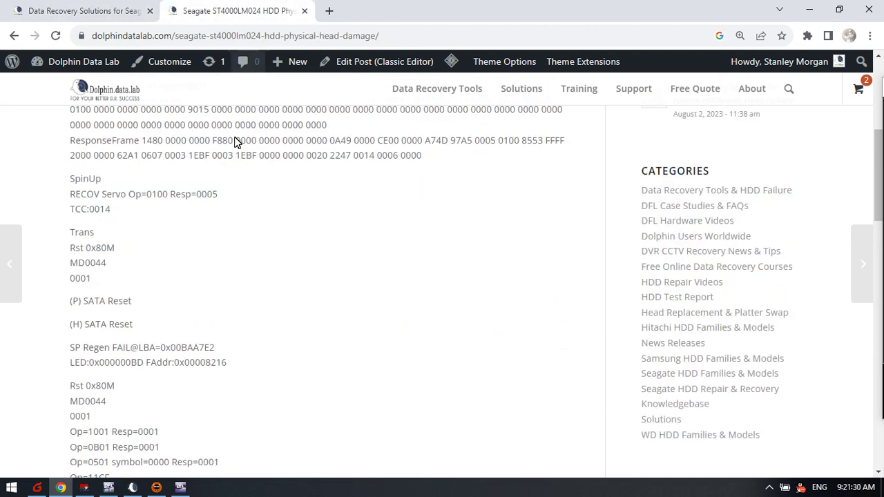
scroll(149, 204, "up", 2)
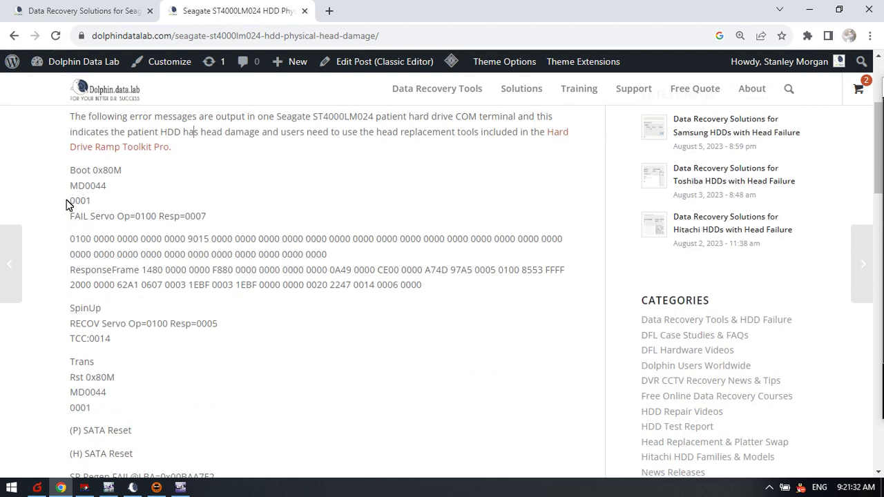
left_click_drag(138, 476, 282, 238)
left_click(432, 287)
left_click_drag(73, 217, 228, 228)
- Return to the Seagate head failure article and highlight solution 02 about editing the head map in the ROM
left_click(104, 10)
scroll(114, 418, "down", 3)
scroll(117, 400, "up", 2)
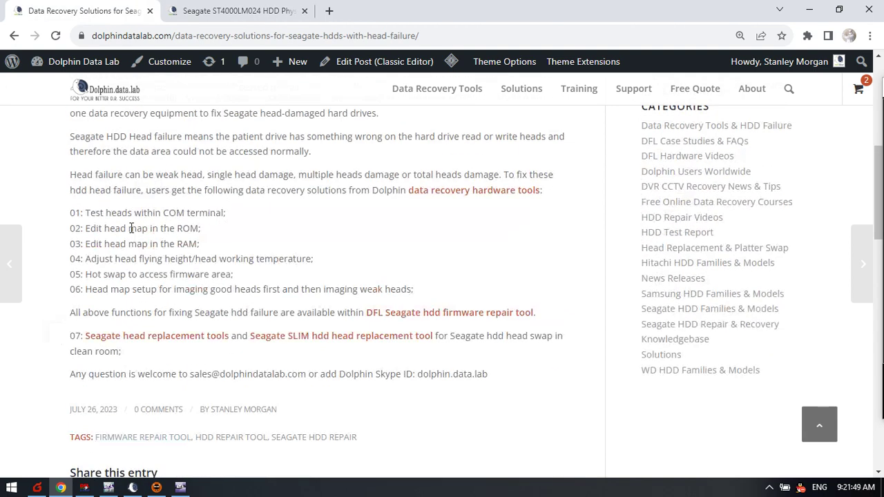
left_click_drag(201, 228, 72, 237)
left_click(218, 229)
- Switch to DFL-ST and open the ROM Edit function
left_click(109, 488)
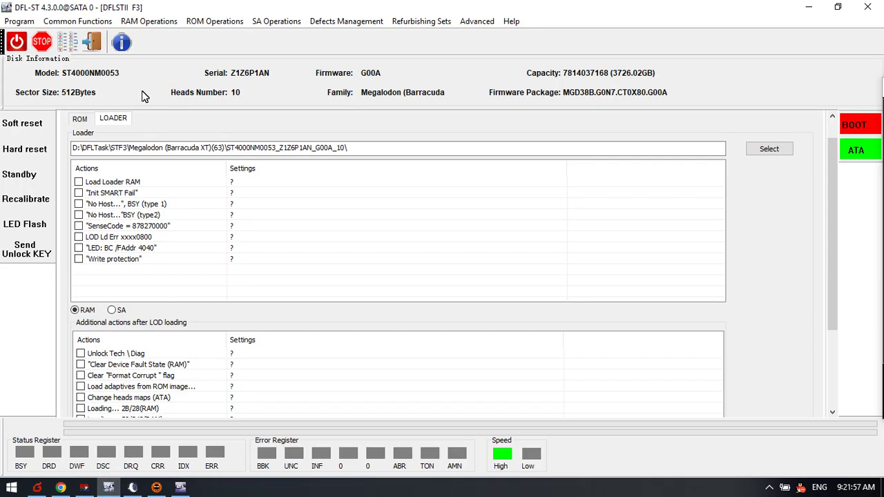
left_click(86, 118)
left_click(146, 21)
mouse_move(211, 21)
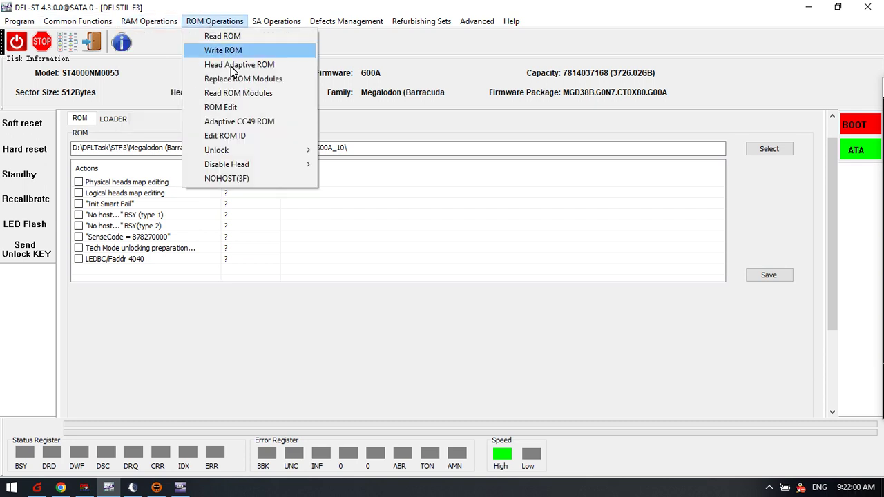
left_click(244, 108)
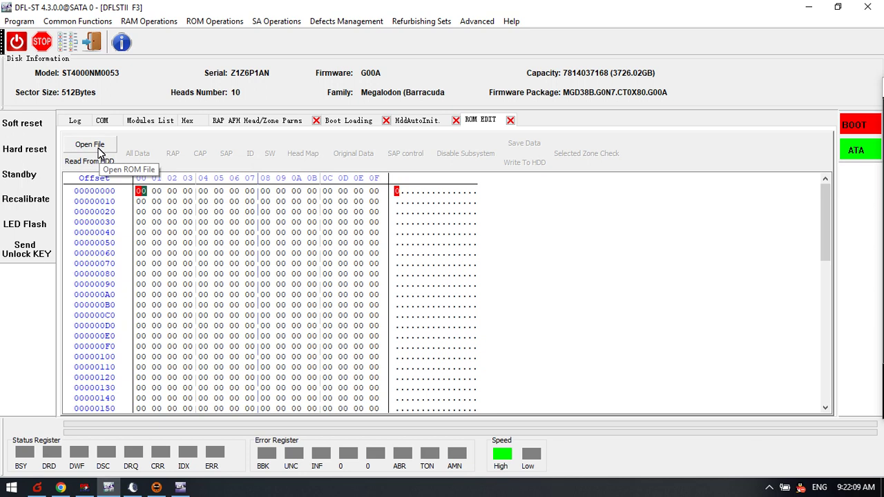
- Look over the head map editing commands in the RAM operations and the commands in the ROM operations
left_click(147, 22)
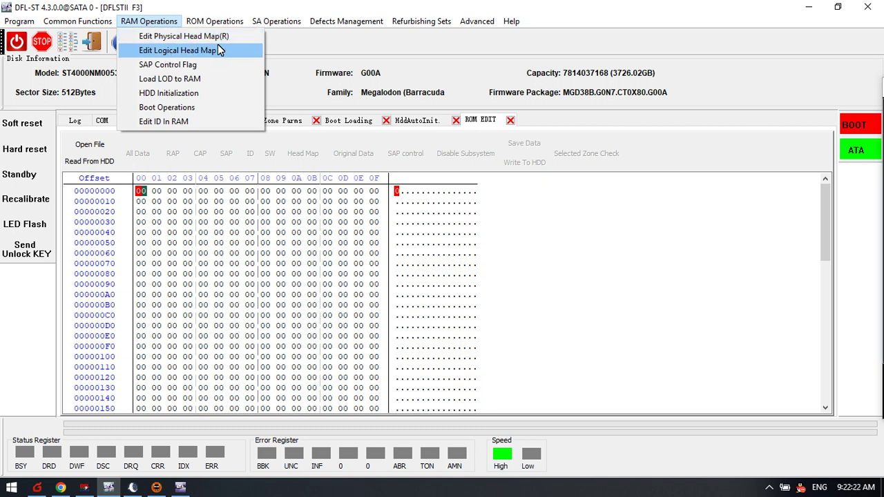
mouse_move(215, 21)
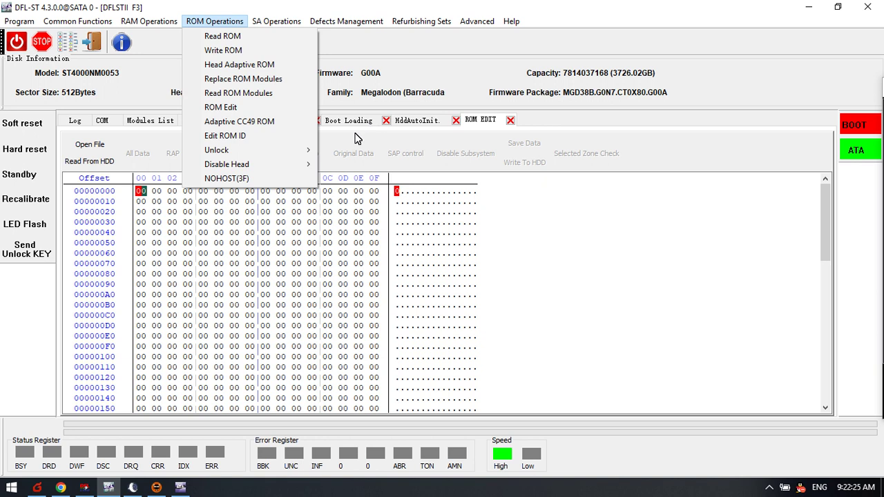
- Check the solution list in the Seagate head failure article, then switch back to DFL-ST
left_click(410, 81)
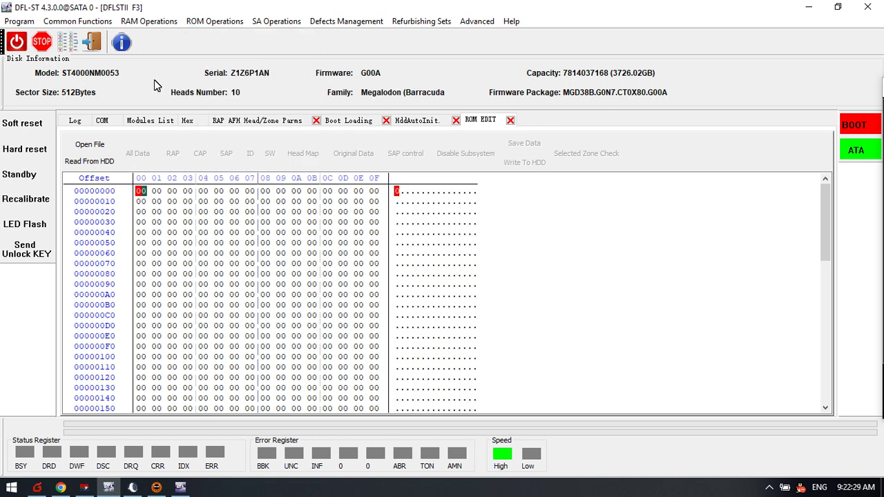
left_click(61, 488)
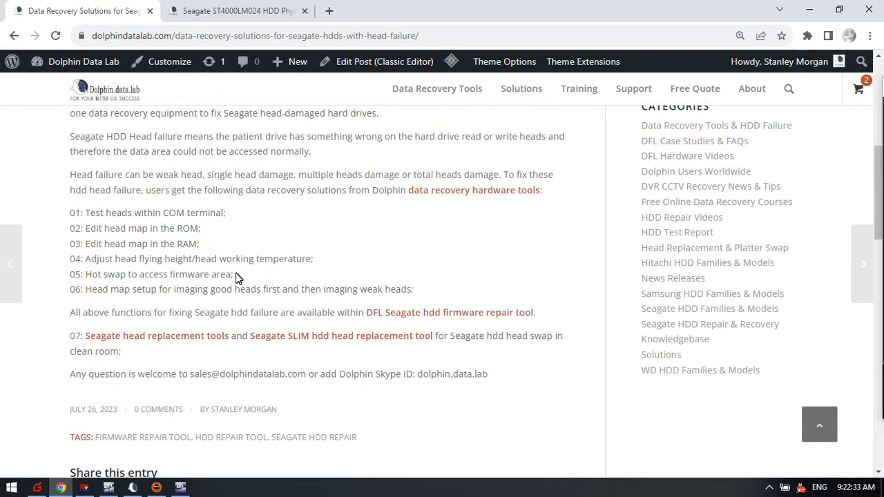
left_click(109, 488)
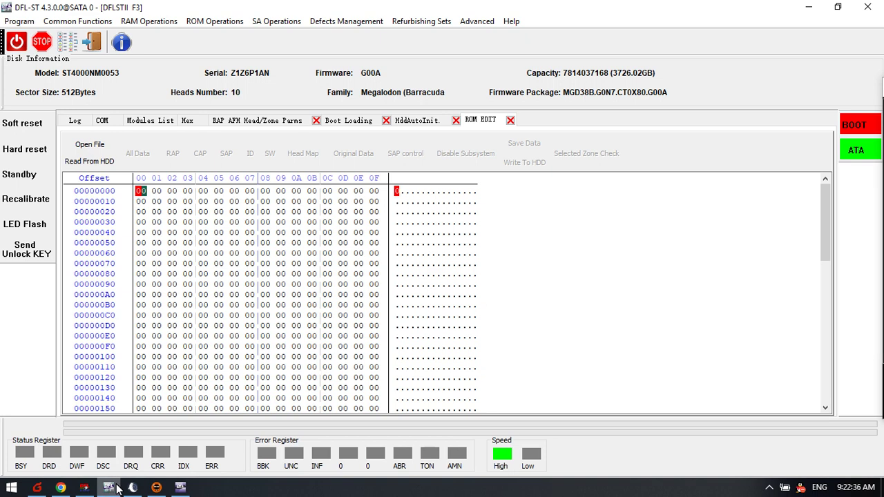
- Look over the ROM actions for hard drive initialization and the Boot Loading options
left_click(347, 121)
left_click(417, 122)
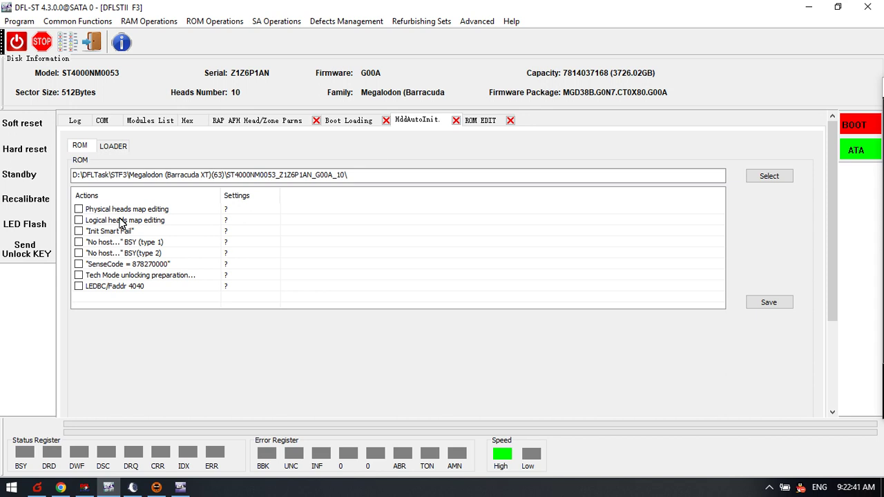
left_click(353, 122)
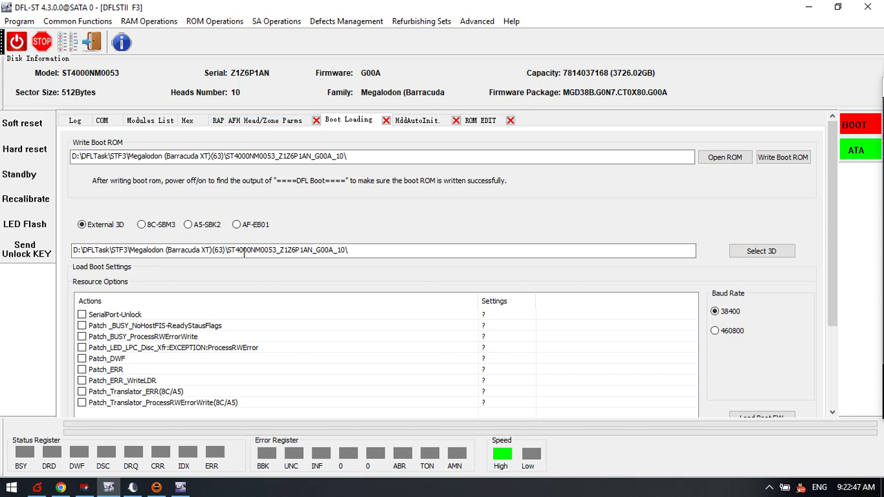
left_click(421, 120)
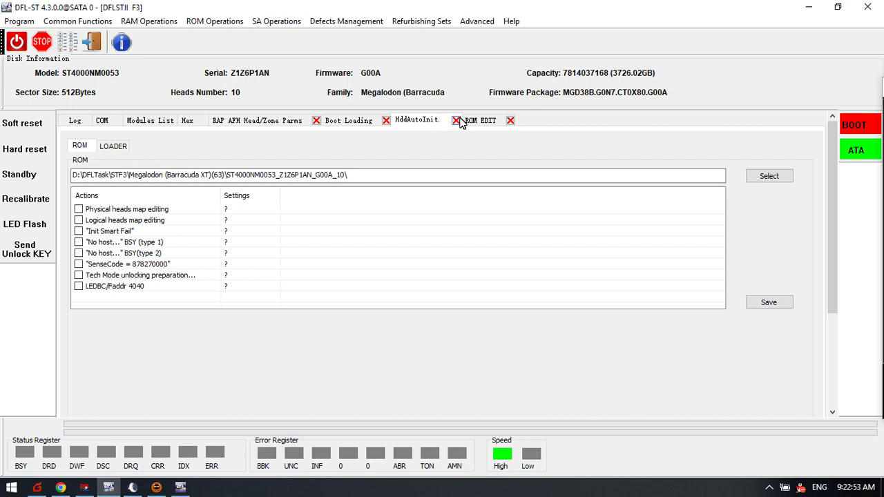
- View the ROM editor again, then open HDD Initialization from the RAM operations and examine its ROM actions
left_click(480, 120)
left_click(155, 24)
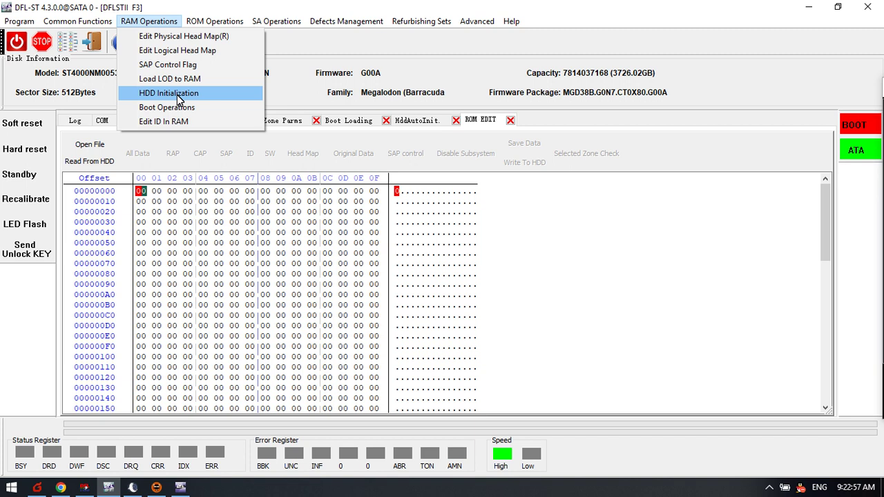
left_click(176, 95)
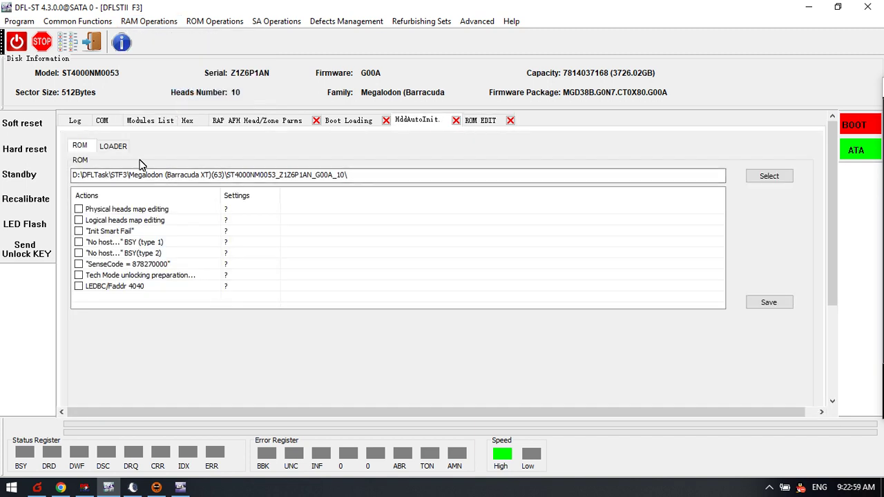
left_click_drag(827, 270, 809, 177)
- Power on the drive, send a soft reset, and show the COM terminal
left_click(16, 43)
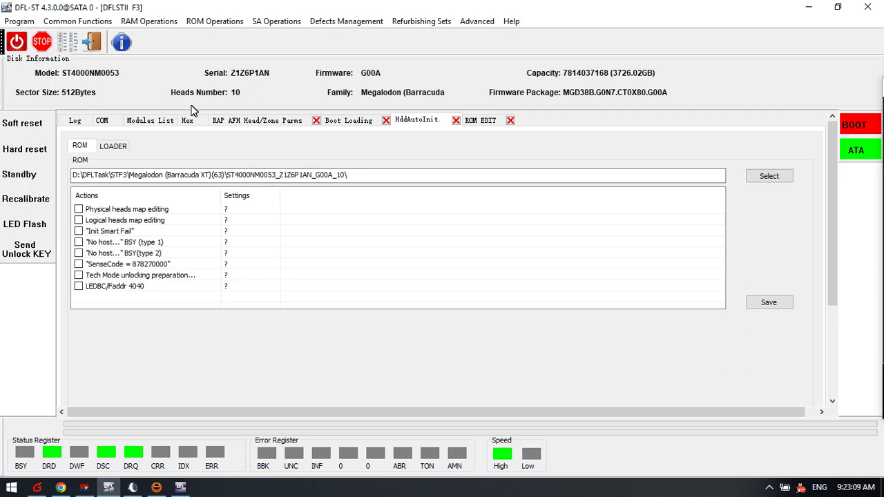
left_click(21, 127)
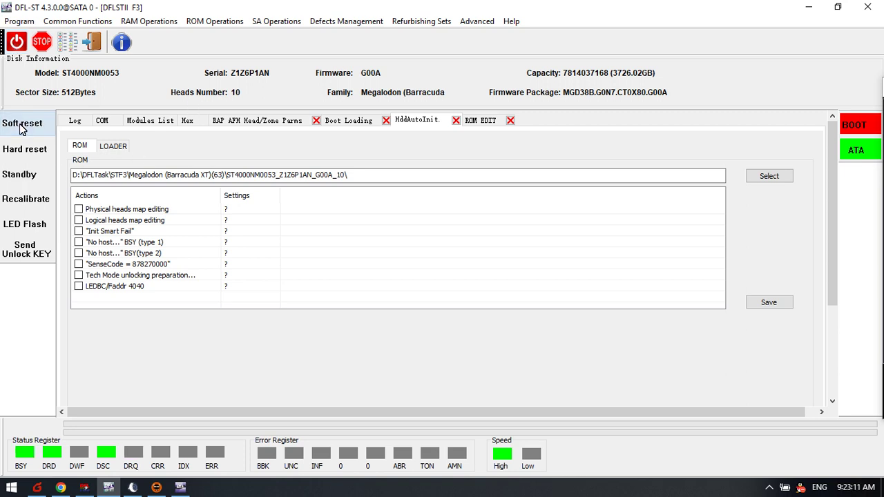
left_click(112, 122)
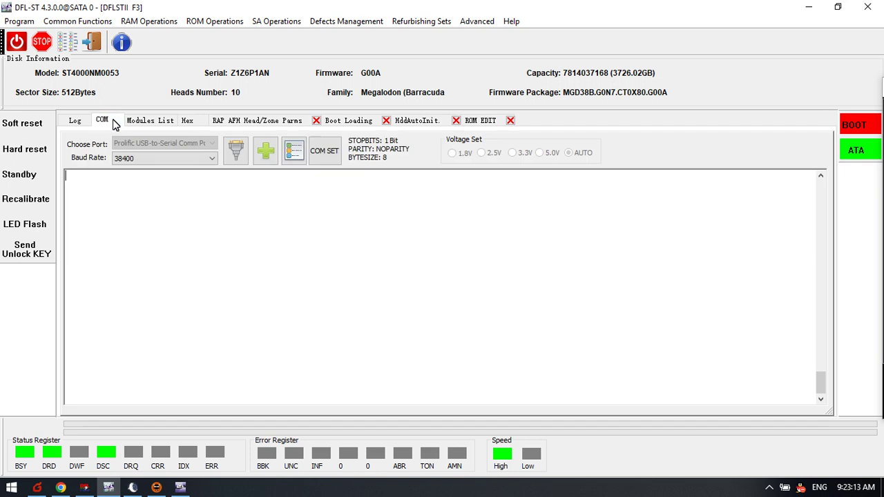
left_click(148, 22)
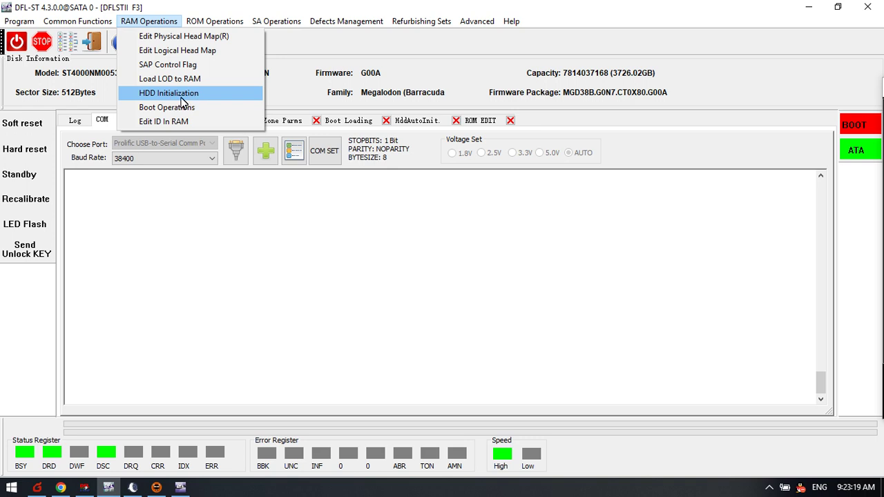
left_click(110, 225)
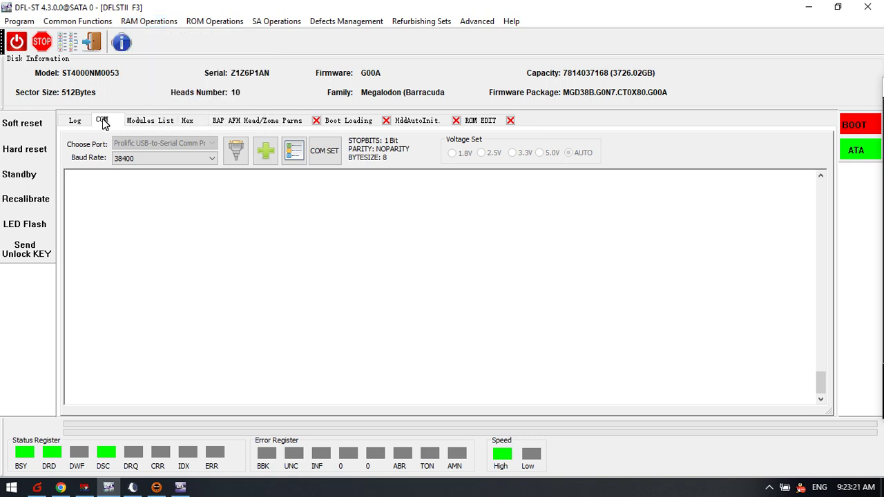
- Power cycle the drive and send the unlock key through the COM terminal
left_click(12, 42)
left_click(12, 43)
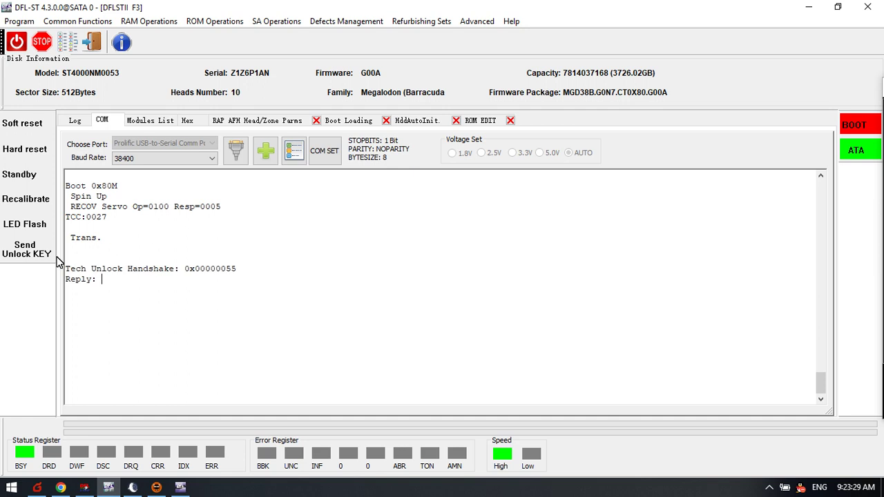
left_click(31, 251)
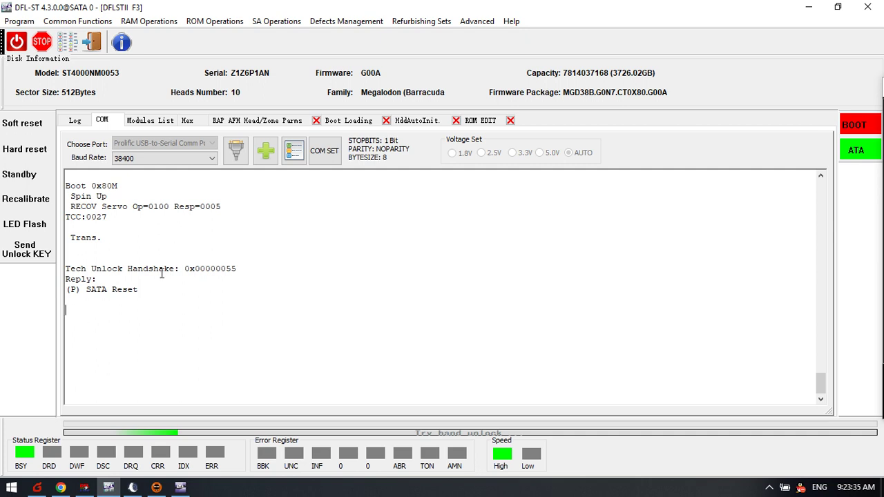
- Run Unlock Diag Mode (Lombard, Megalodon) from the common repairs and highlight the last result line in the log
left_click(76, 21)
mouse_move(138, 79)
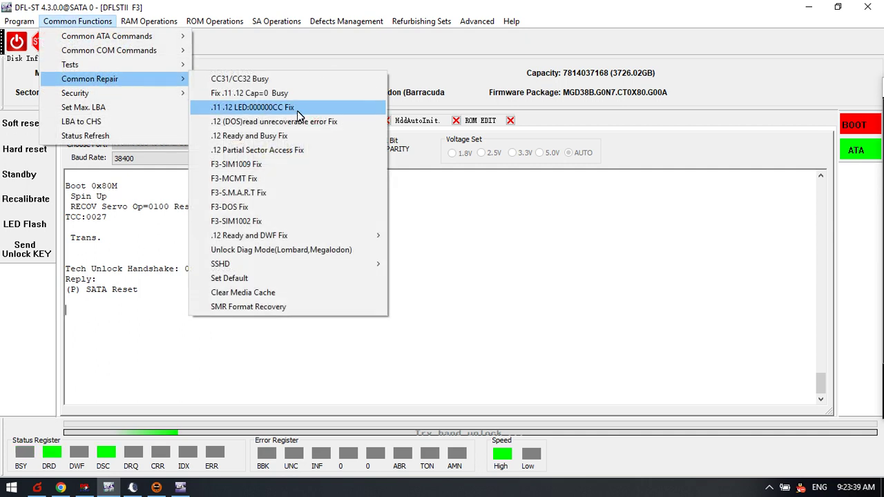
left_click(272, 252)
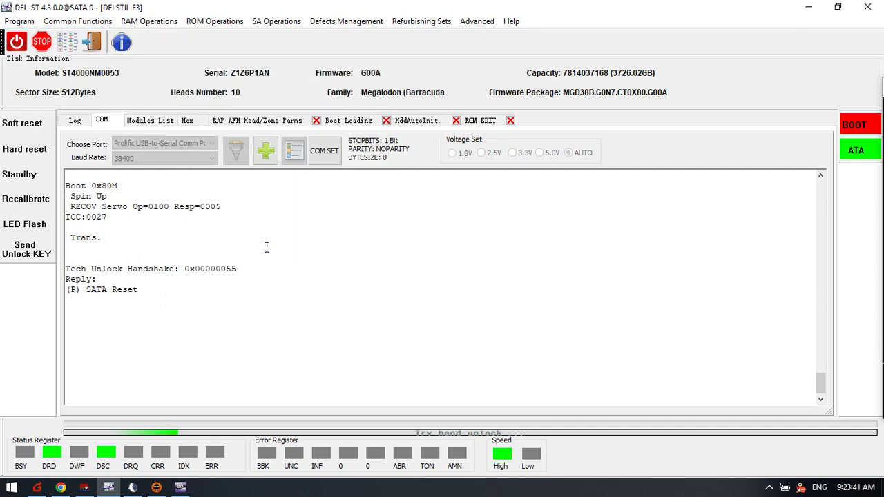
left_click(76, 121)
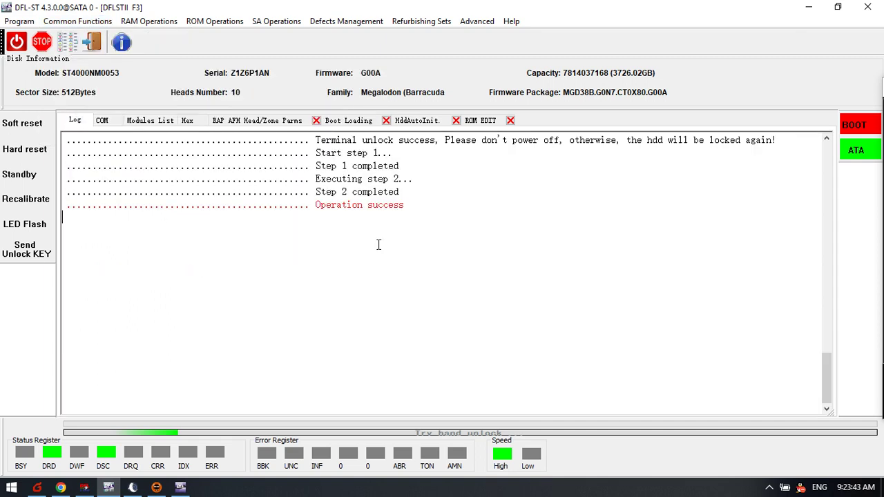
left_click_drag(407, 206, 276, 208)
left_click(264, 227)
- Open HDD Initialization and examine the loader actions and the additional actions after LOD loading
left_click(103, 120)
left_click(148, 21)
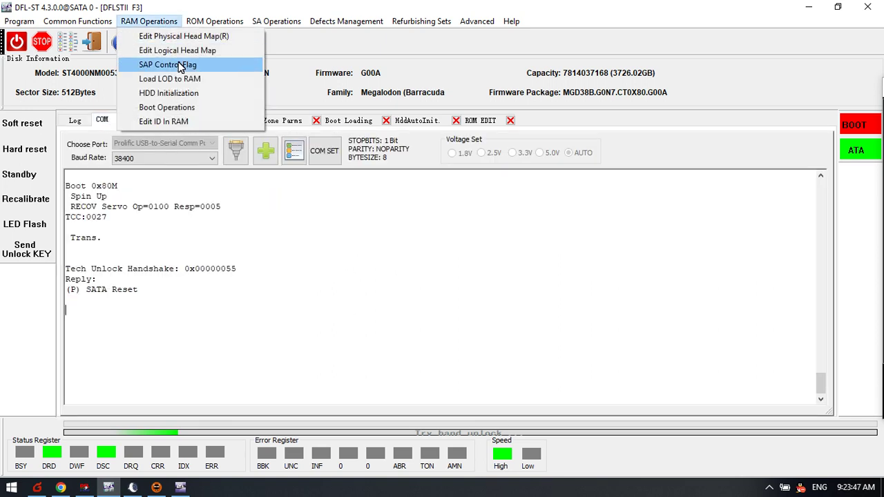
left_click(172, 91)
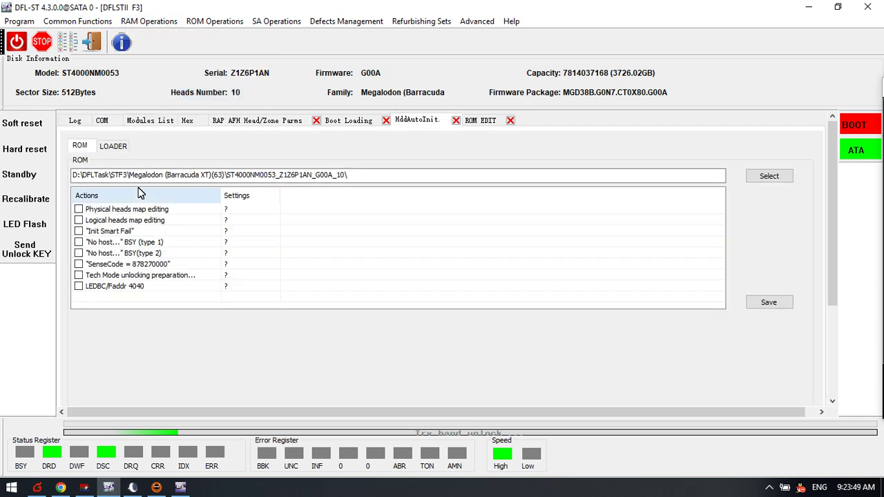
left_click(121, 146)
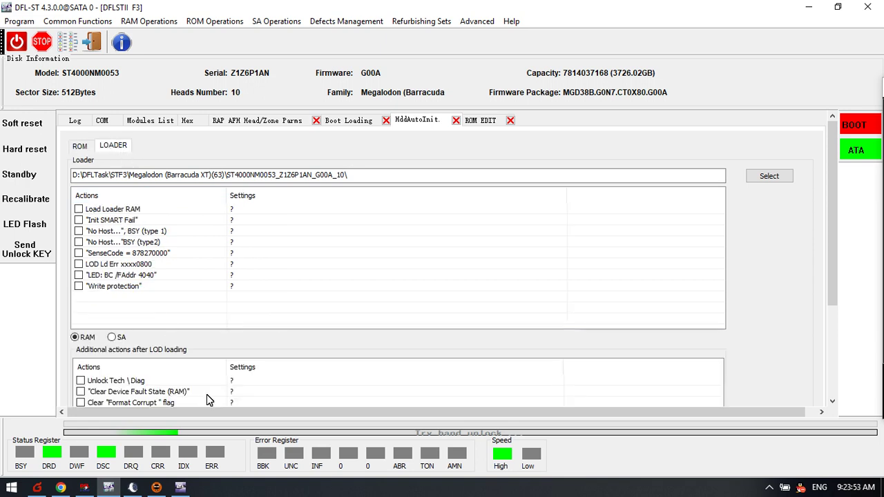
left_click_drag(841, 279, 813, 359)
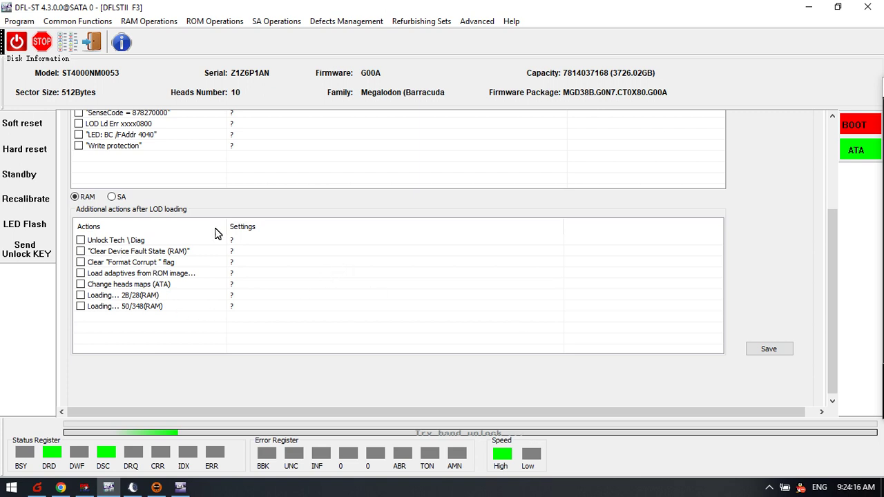
- Switch to the Seagate head failure article and highlight solution 06 about head map setup for imaging
left_click(61, 488)
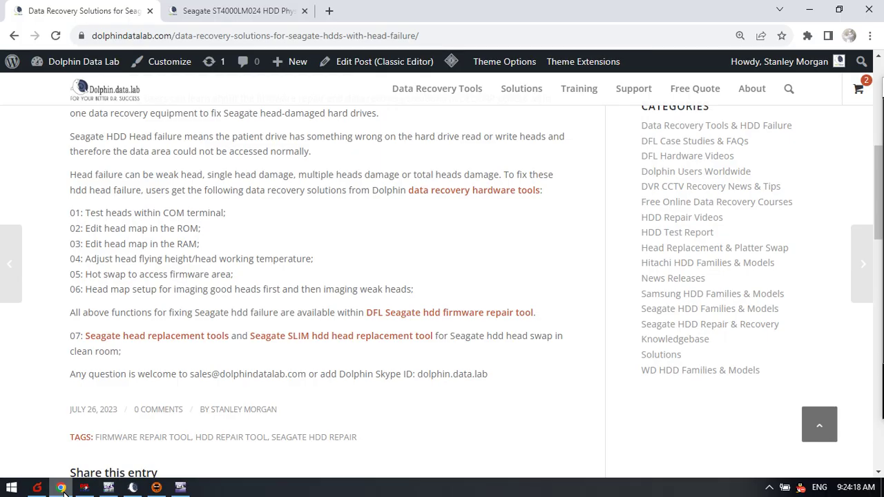
left_click_drag(80, 289, 203, 289)
left_click(450, 290)
left_click(282, 284)
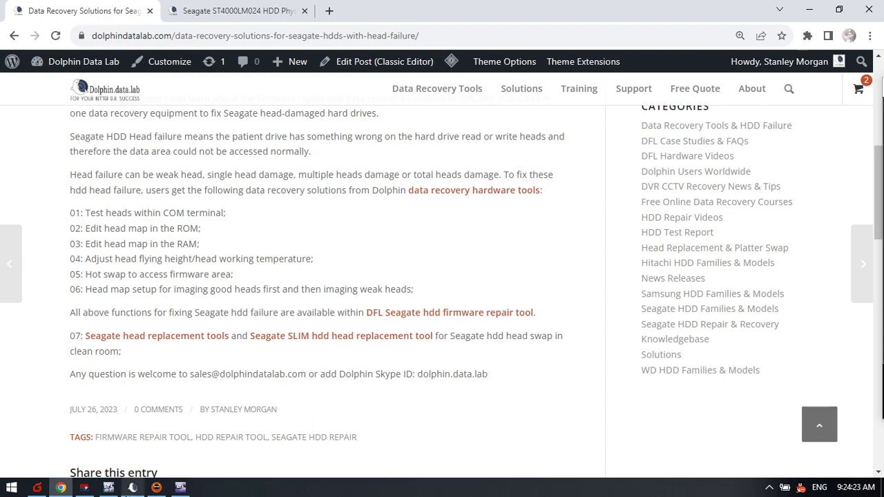
- Switch to DFL-DE and show the head map options for selective head imaging
left_click(180, 487)
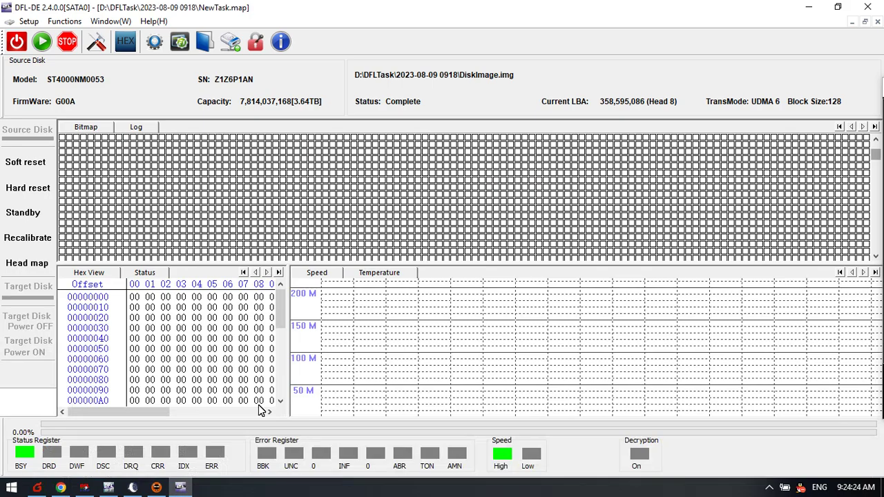
left_click(28, 261)
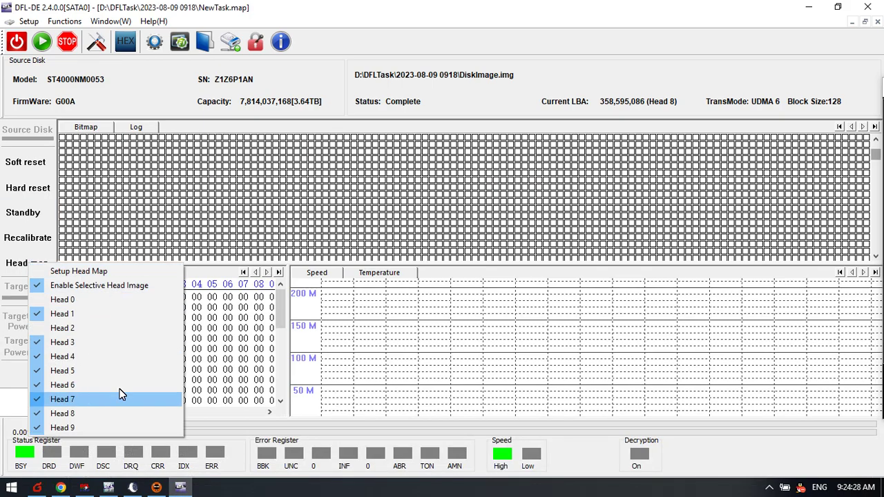
left_click(101, 371)
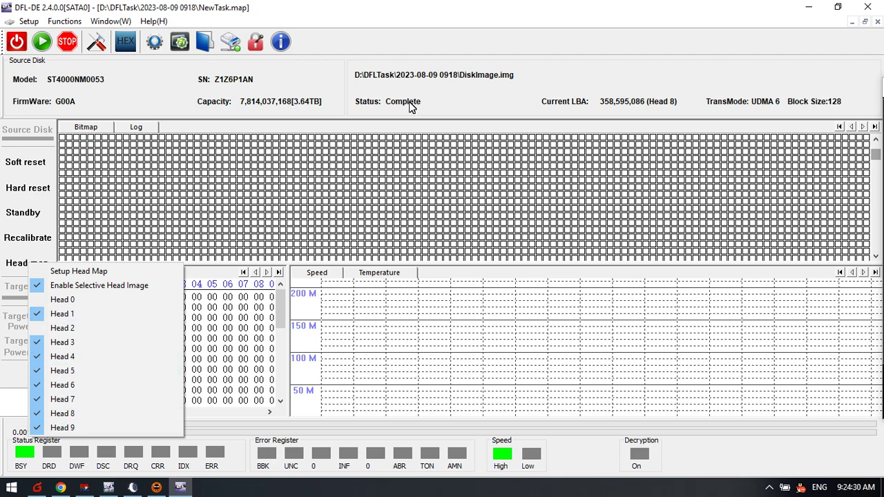
- Return to the Seagate head failure article, highlight solutions 01 to 06, and go back to the article title
left_click(61, 488)
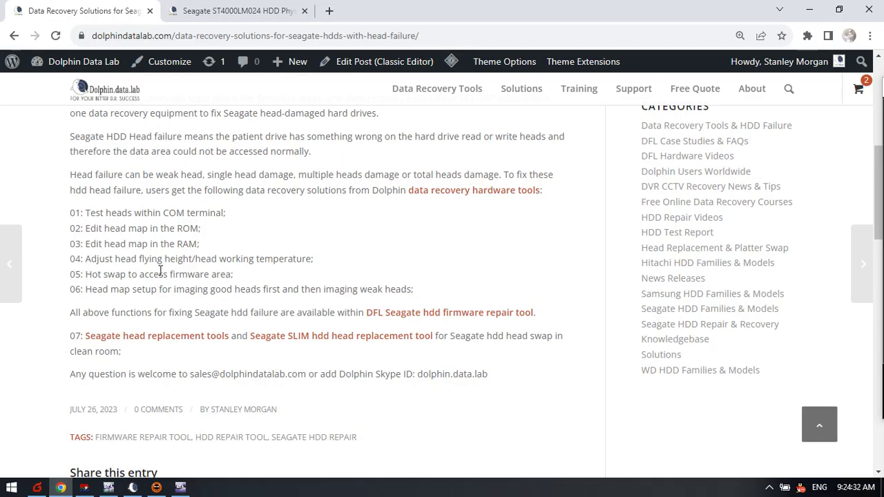
scroll(157, 260, "up", 1)
left_click_drag(123, 416, 319, 332)
left_click(449, 361)
left_click_drag(422, 358, 70, 277)
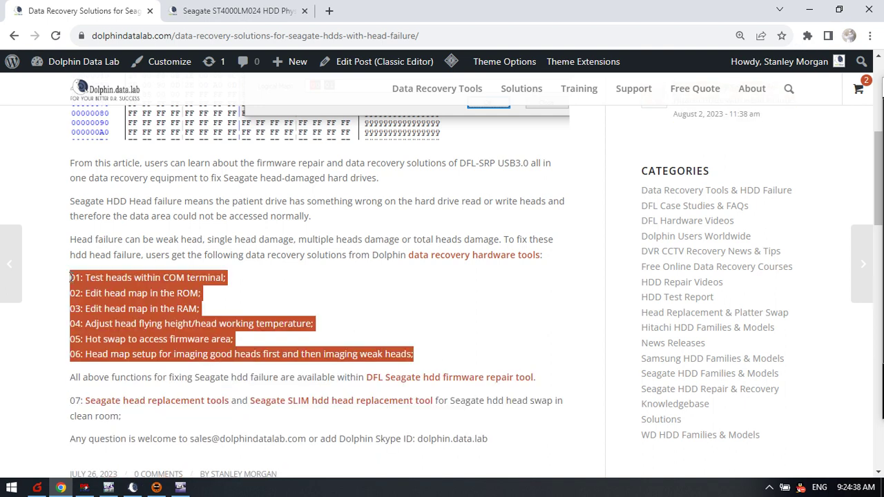
scroll(222, 312, "up", 5)
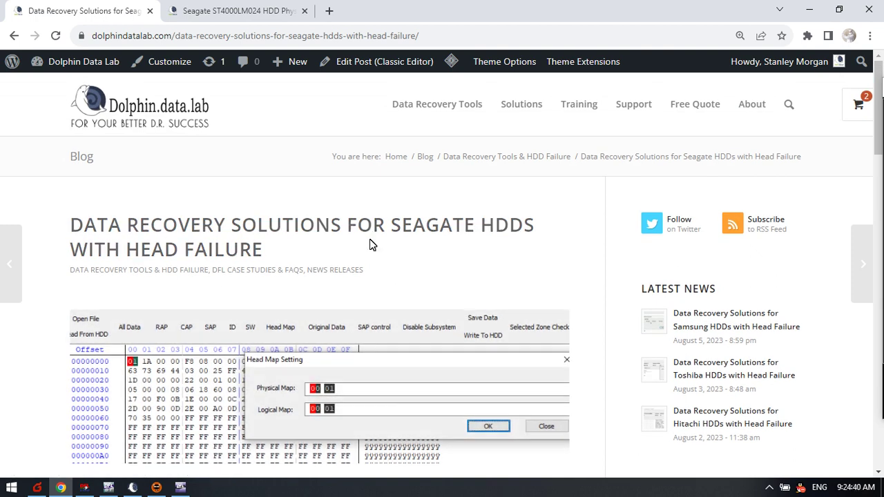